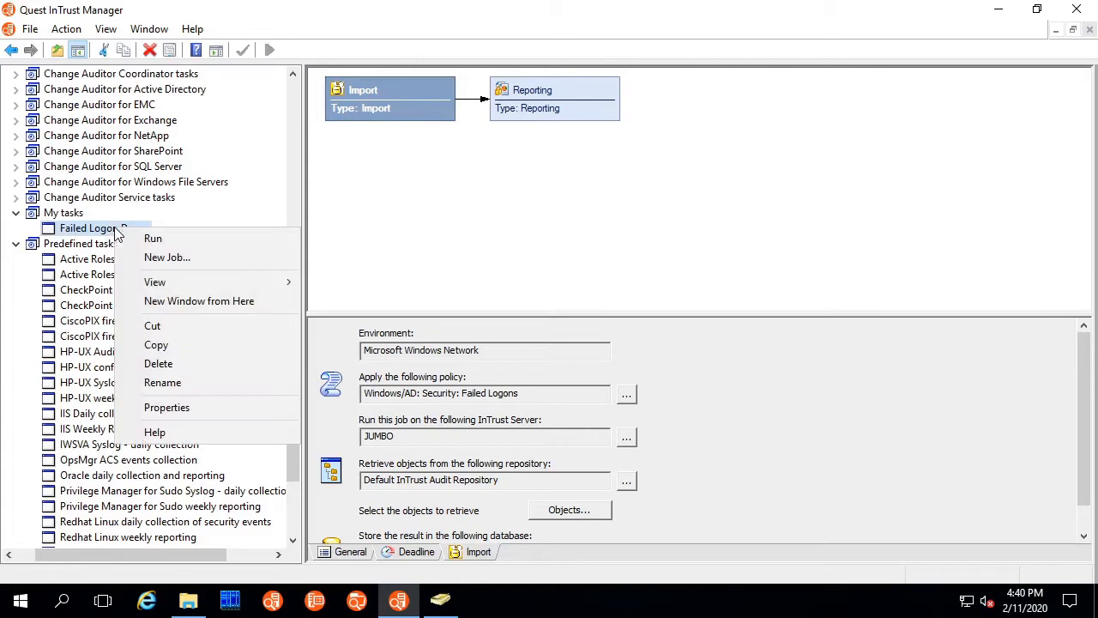
# Run the Failed Logon Demo task, and refresh the Sessions list and the task's new session to follow its jobs
pyautogui.click(164, 238)
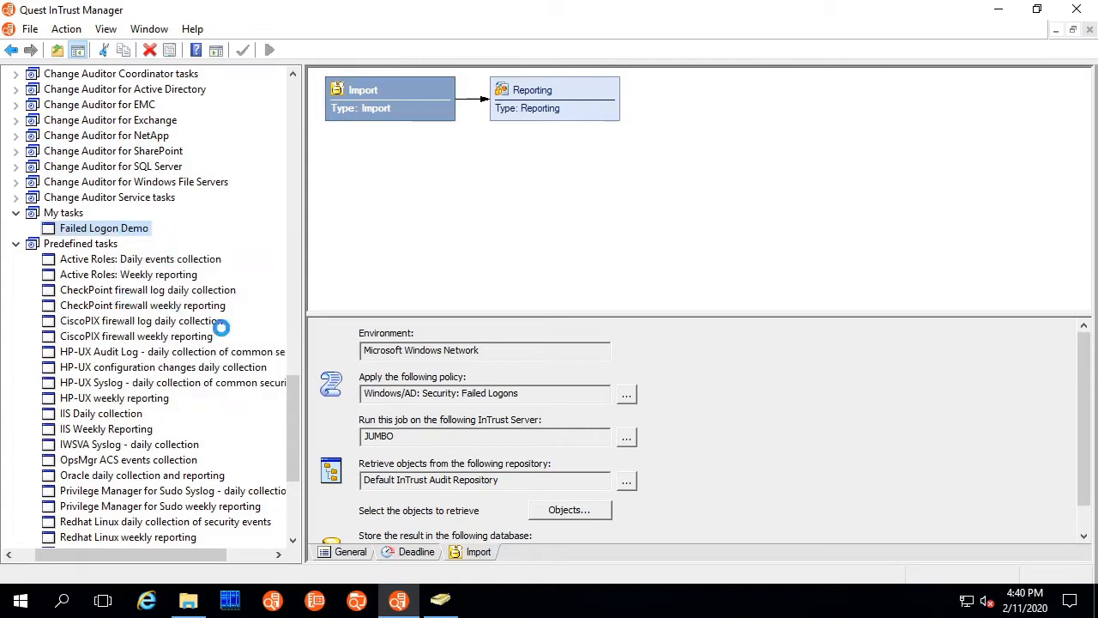
pyautogui.moveTo(292, 403); pyautogui.dragTo(302, 470)
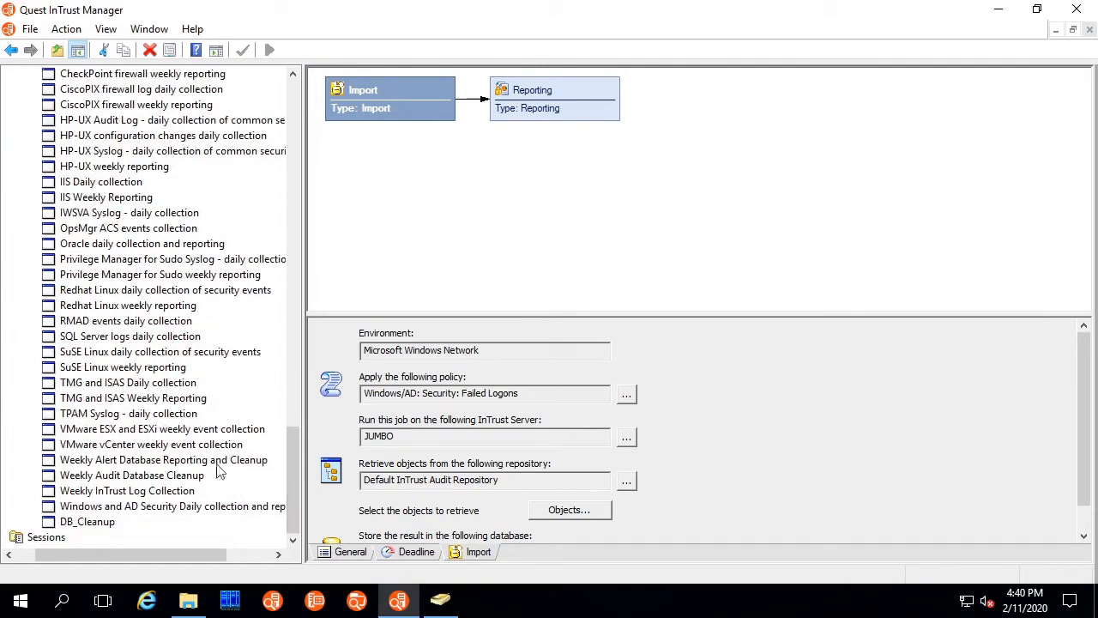
pyautogui.rightClick(44, 539)
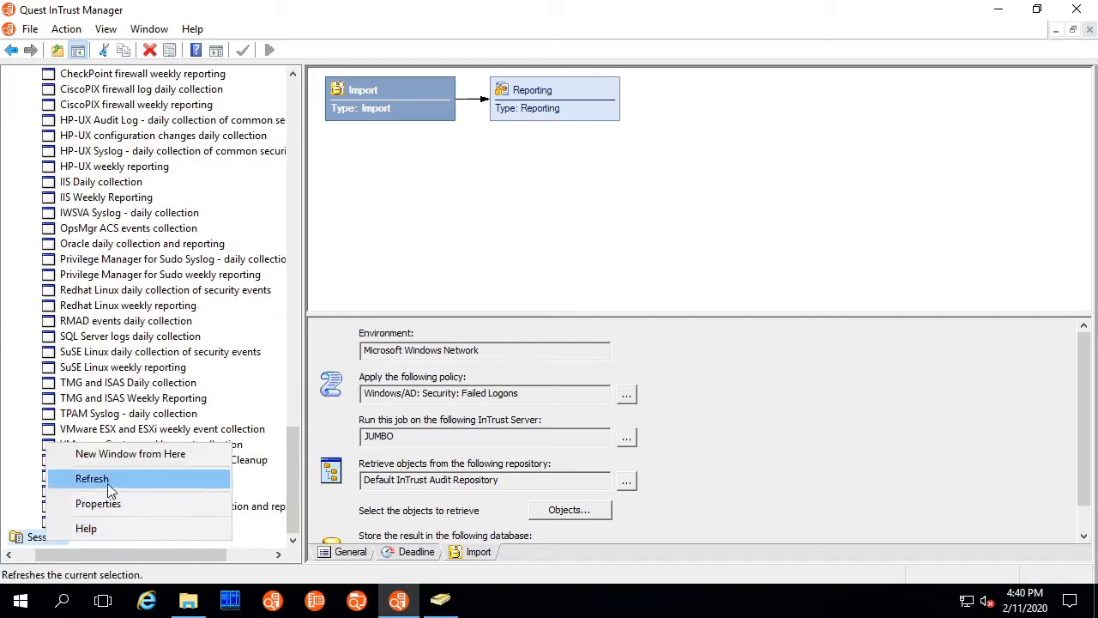
pyautogui.click(92, 478)
pyautogui.click(17, 538)
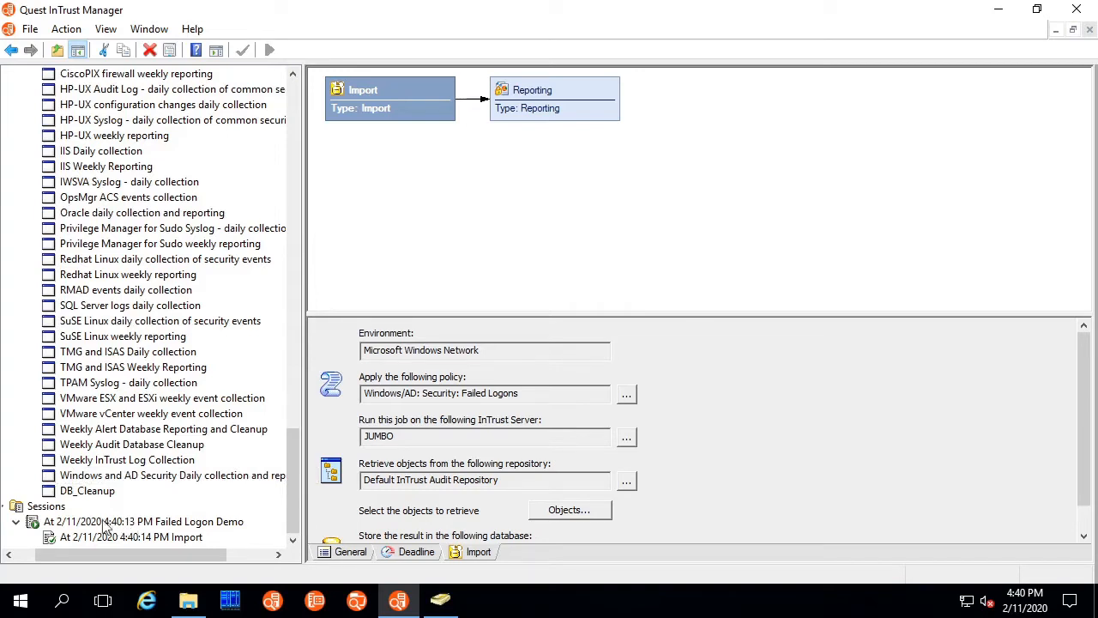
pyautogui.rightClick(67, 526)
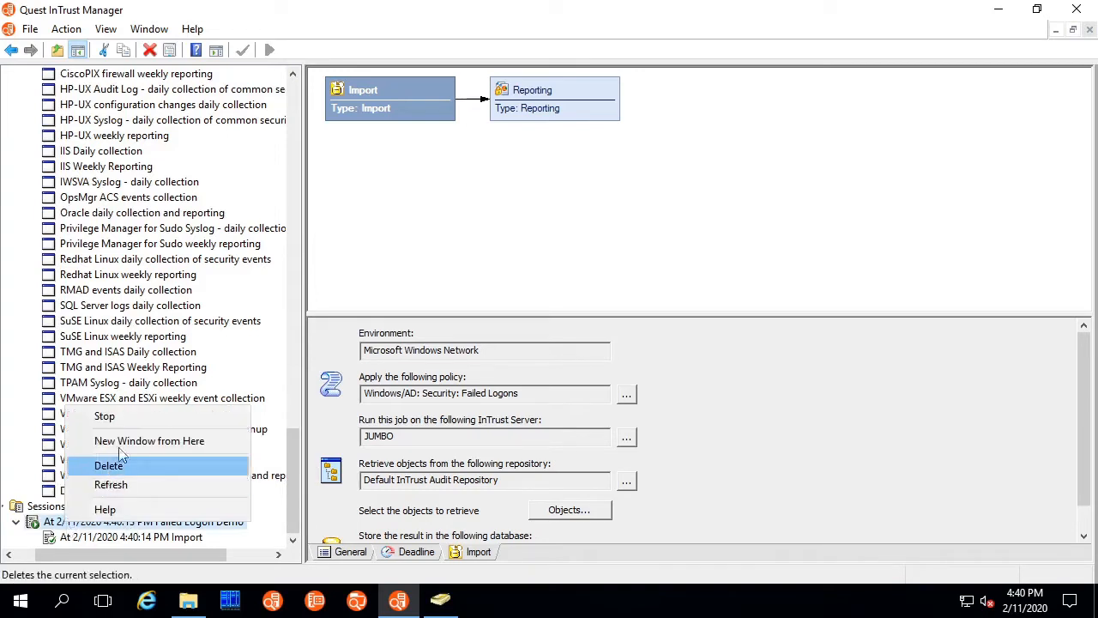
pyautogui.click(129, 486)
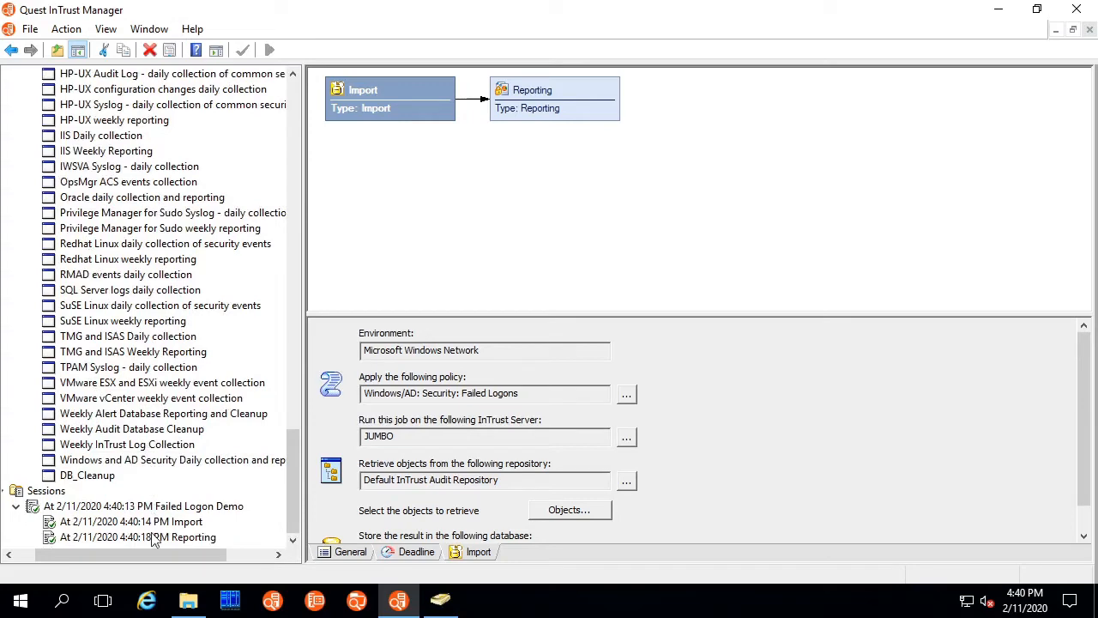
# Switch to File Explorer and open the Failed logons (Security log only) PDF from the 11_02_2020 16_40_19 folder in Reports
pyautogui.click(188, 604)
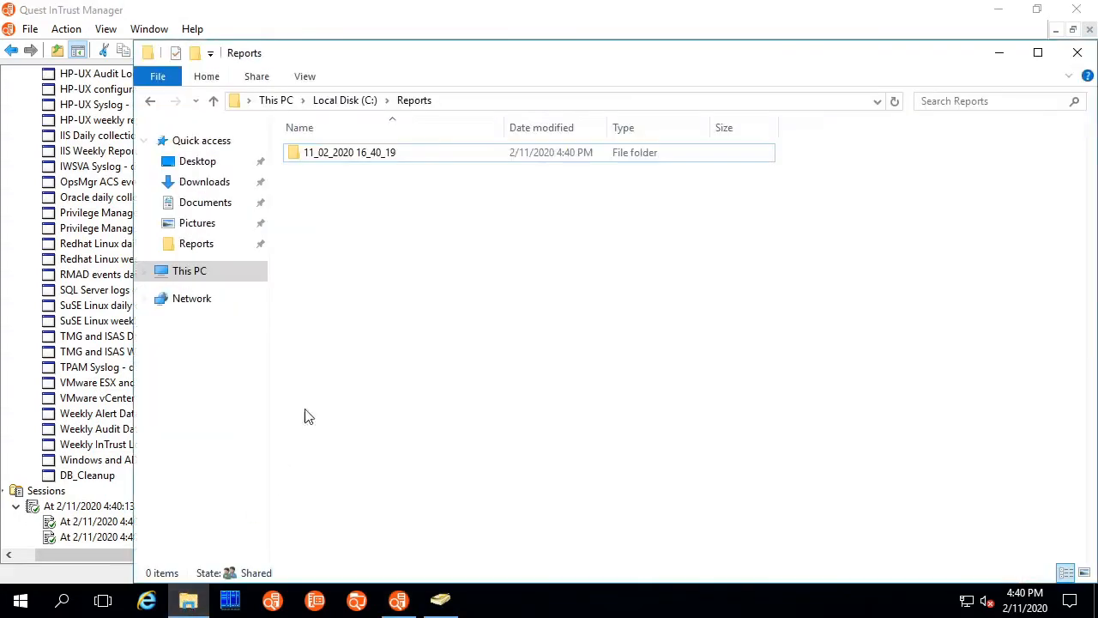
pyautogui.click(319, 161)
pyautogui.doubleClick(321, 161)
pyautogui.click(321, 161)
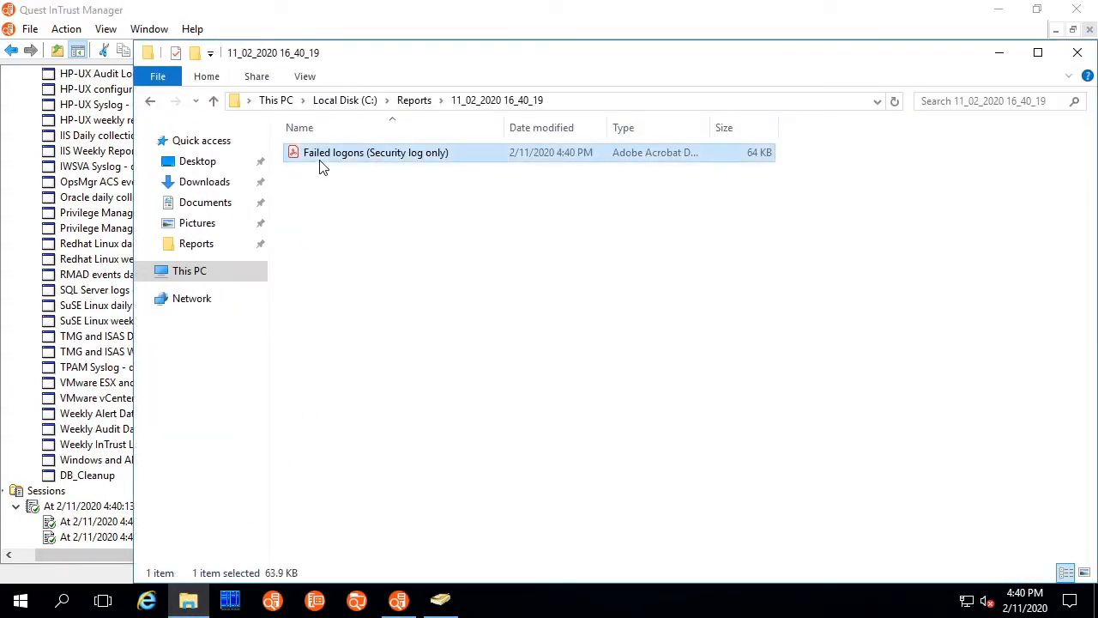
pyautogui.doubleClick(321, 161)
# Read the failed logons report through to its last page, close it, and minimize the Reports folder window
pyautogui.scroll(-4, 302, 307)
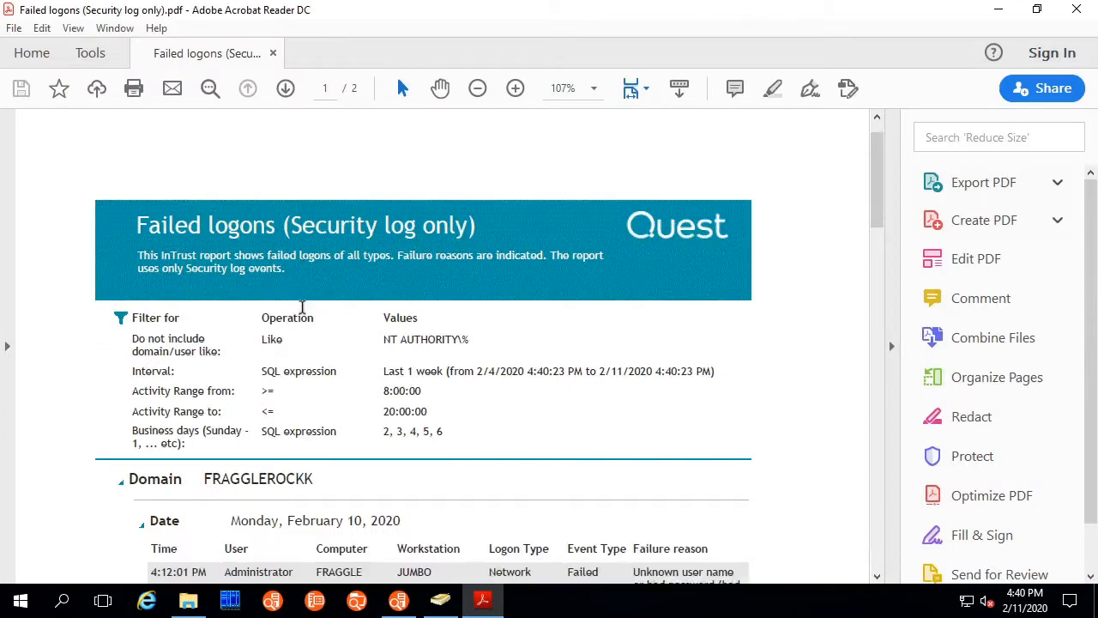
pyautogui.scroll(-4, 302, 307)
pyautogui.scroll(-8, 302, 307)
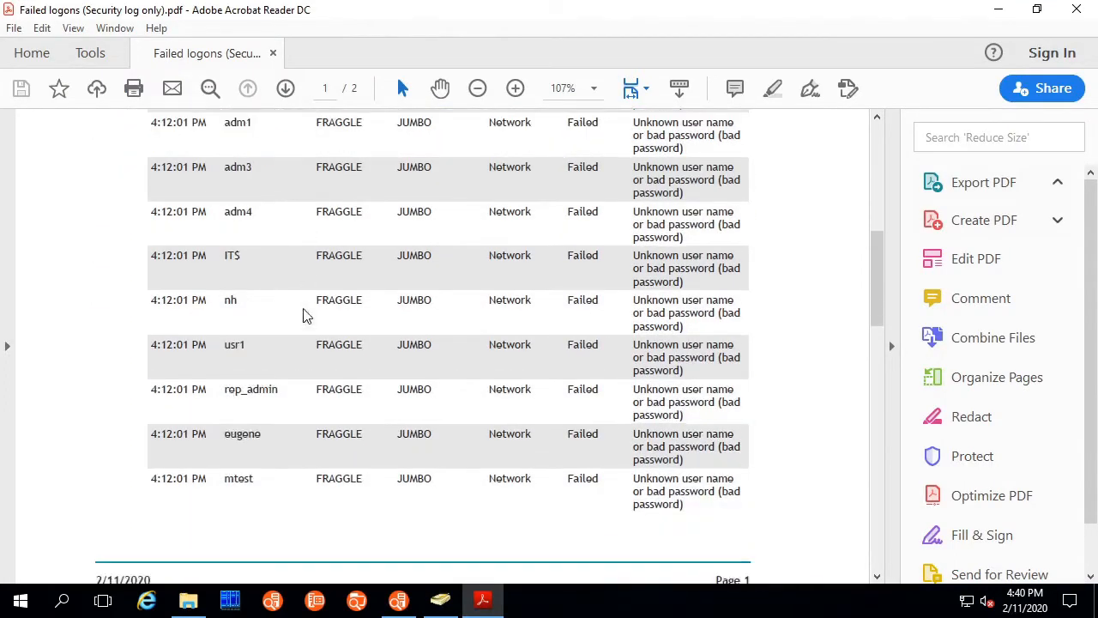
pyautogui.scroll(-15, 303, 316)
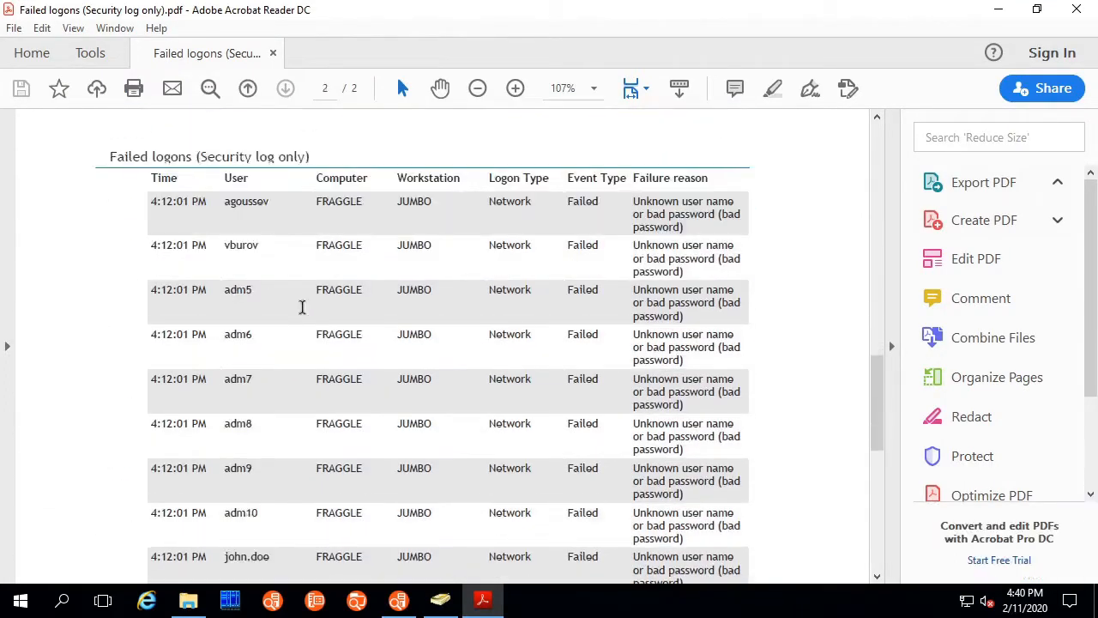
pyautogui.scroll(-10, 303, 316)
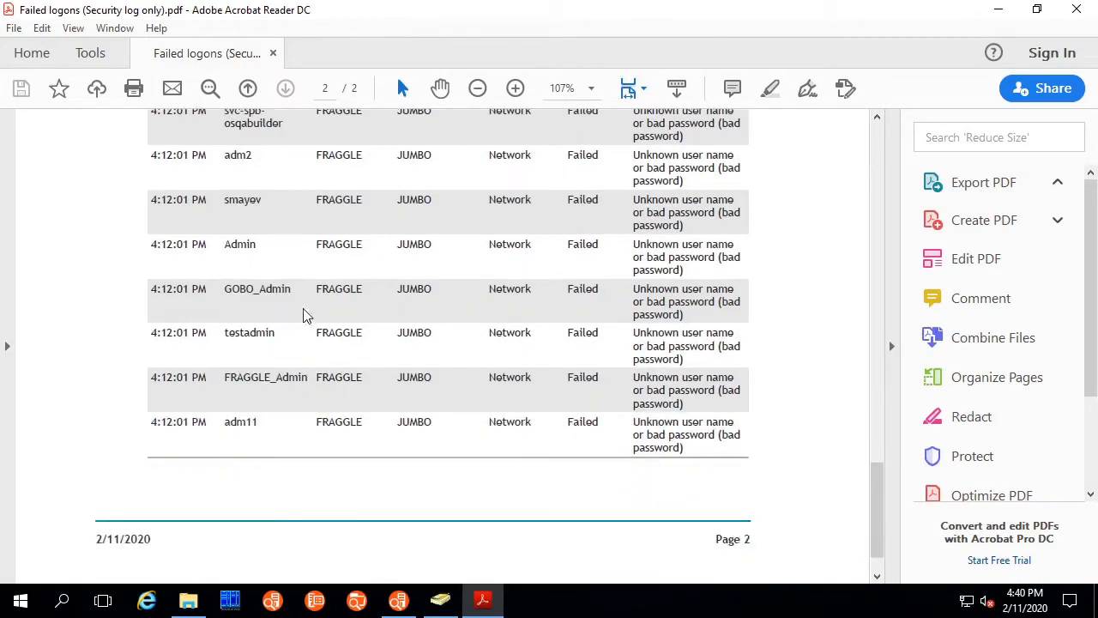
pyautogui.click(1078, 12)
pyautogui.click(415, 101)
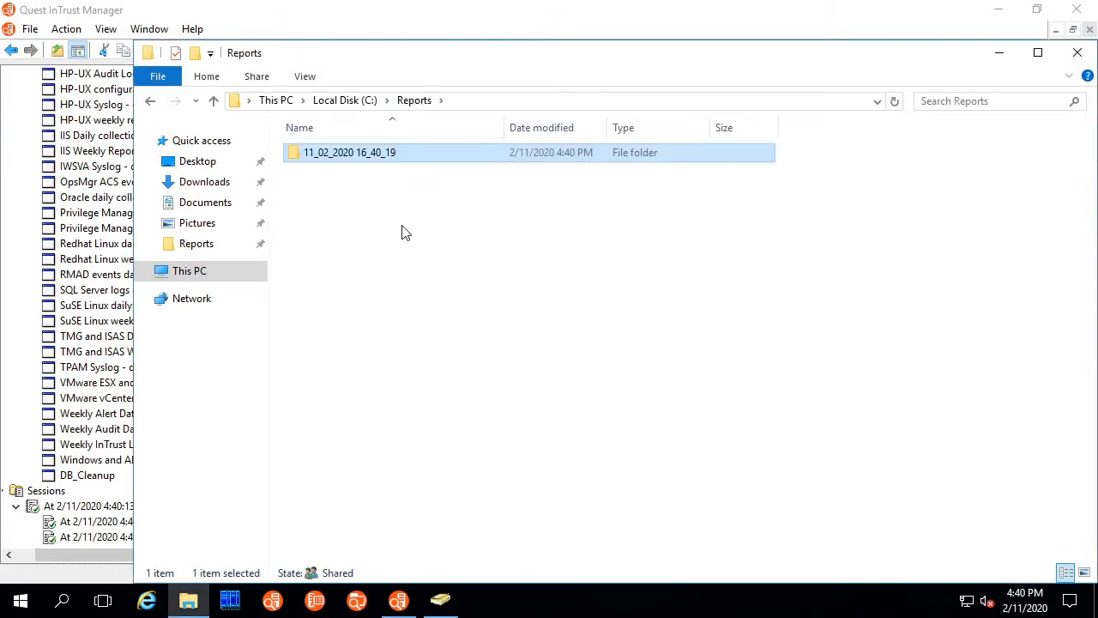
pyautogui.click(998, 53)
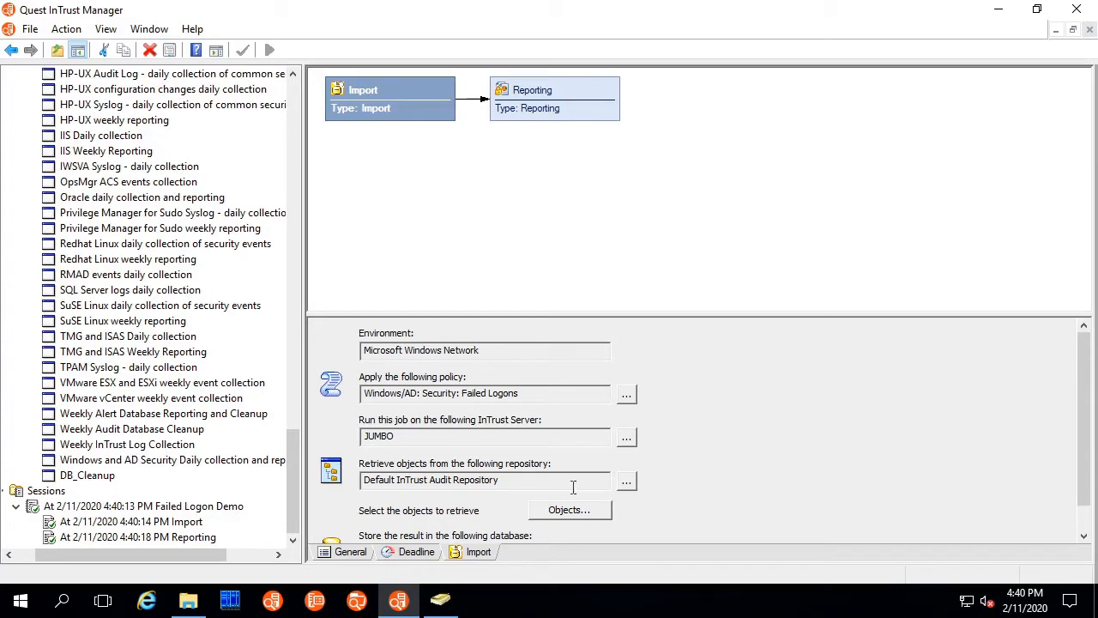
# Switch to Active Directory Users and Computers and check the member list of the Managers group in EMEA
pyautogui.click(440, 600)
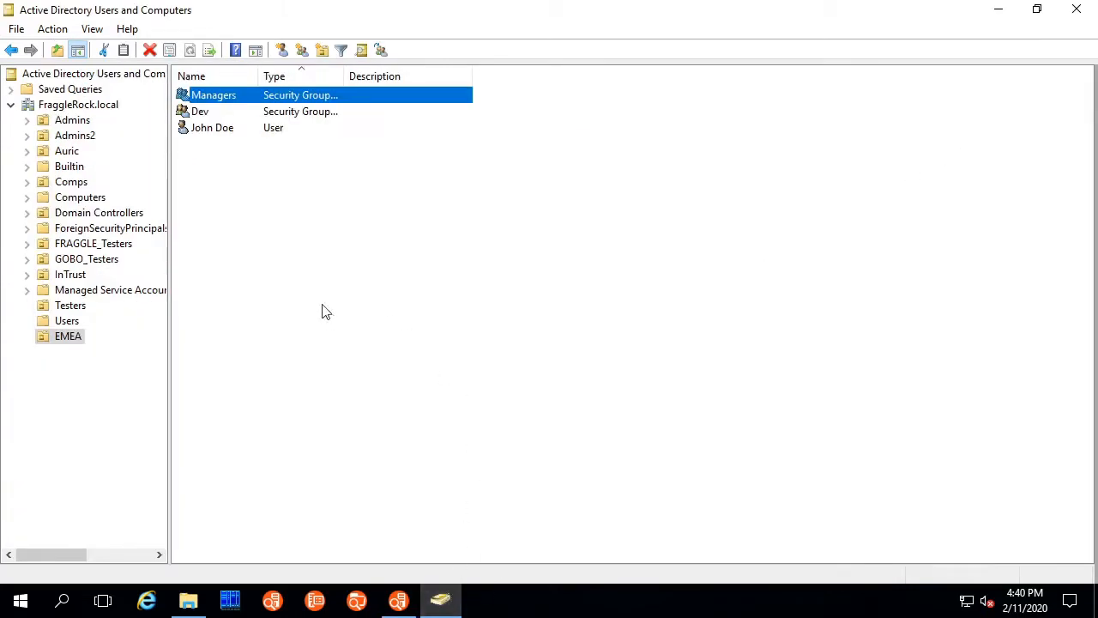
pyautogui.rightClick(221, 101)
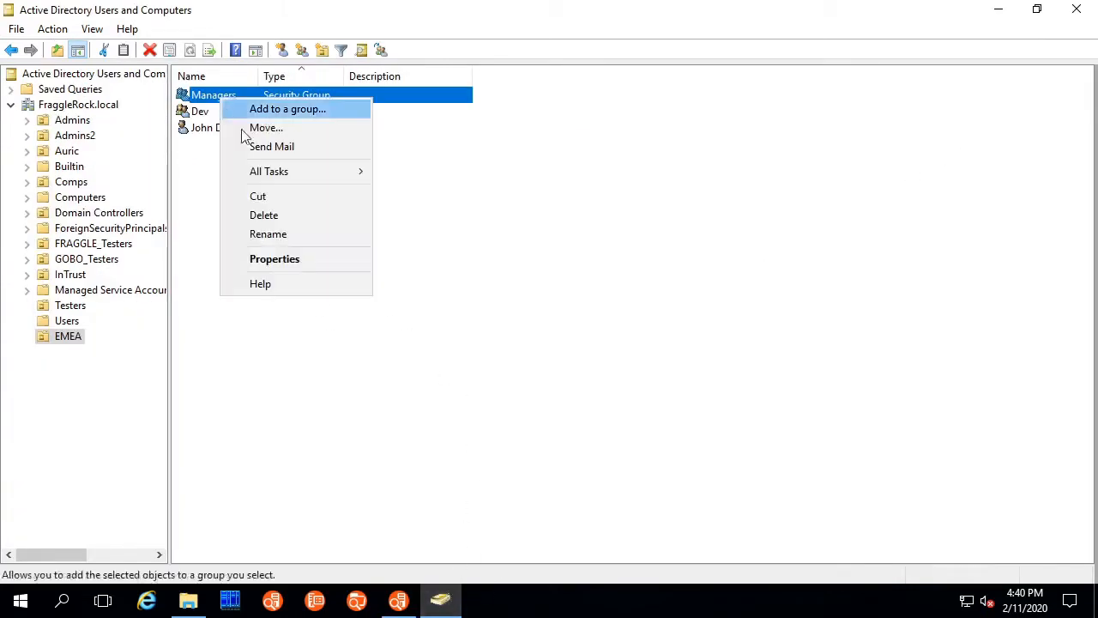
pyautogui.click(277, 260)
pyautogui.click(618, 130)
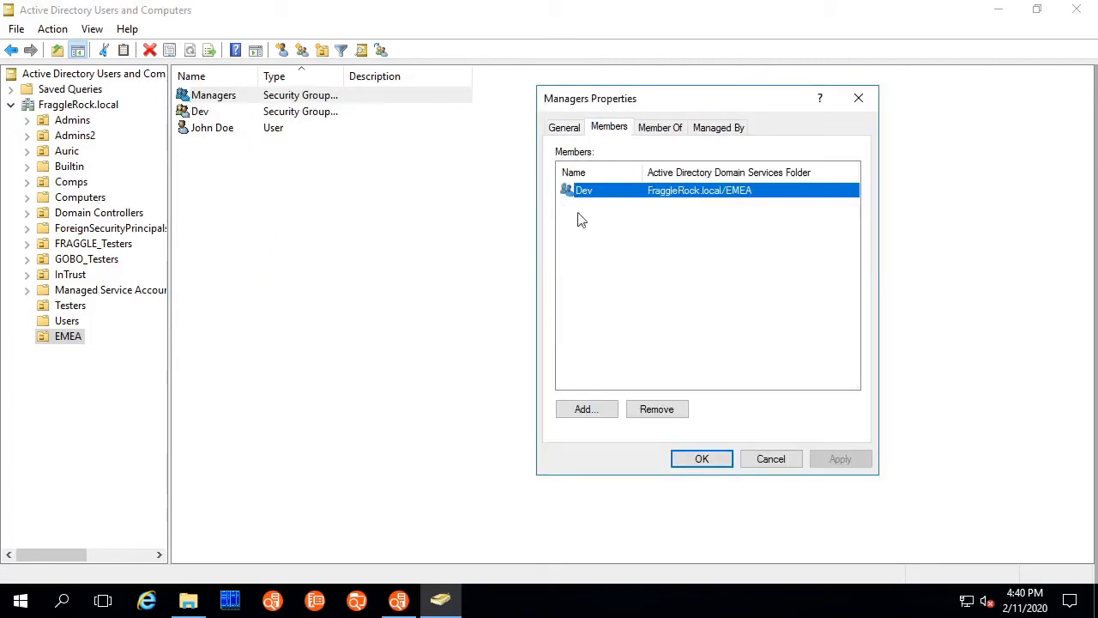
pyautogui.click(723, 461)
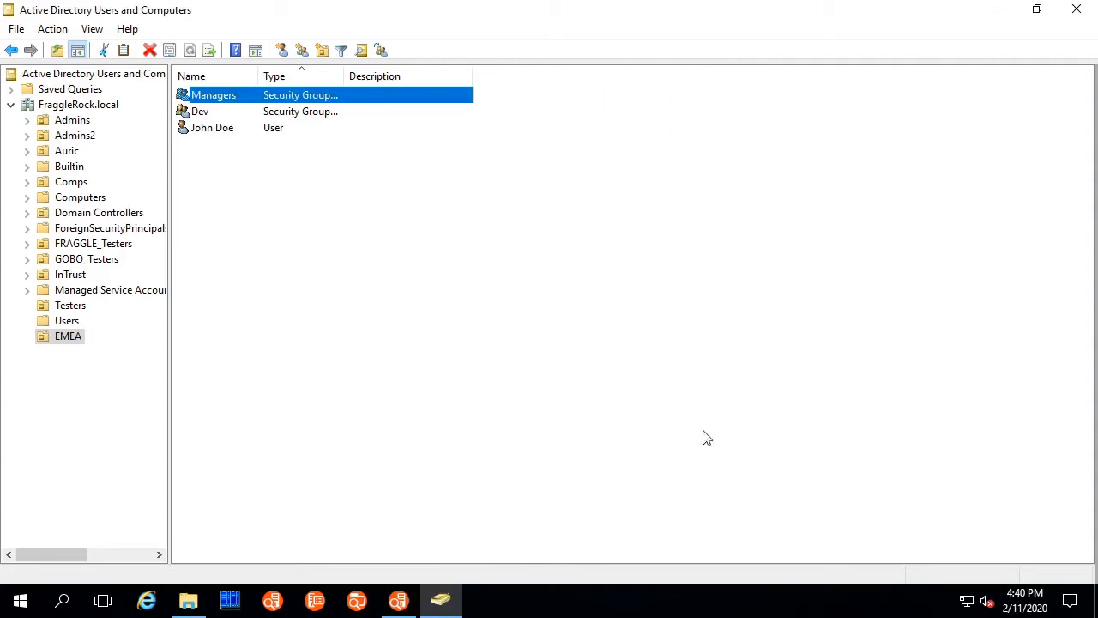
# Check the member list of the Dev group, select the EMEA user account, and return to InTrust Manager
pyautogui.rightClick(197, 113)
pyautogui.click(266, 272)
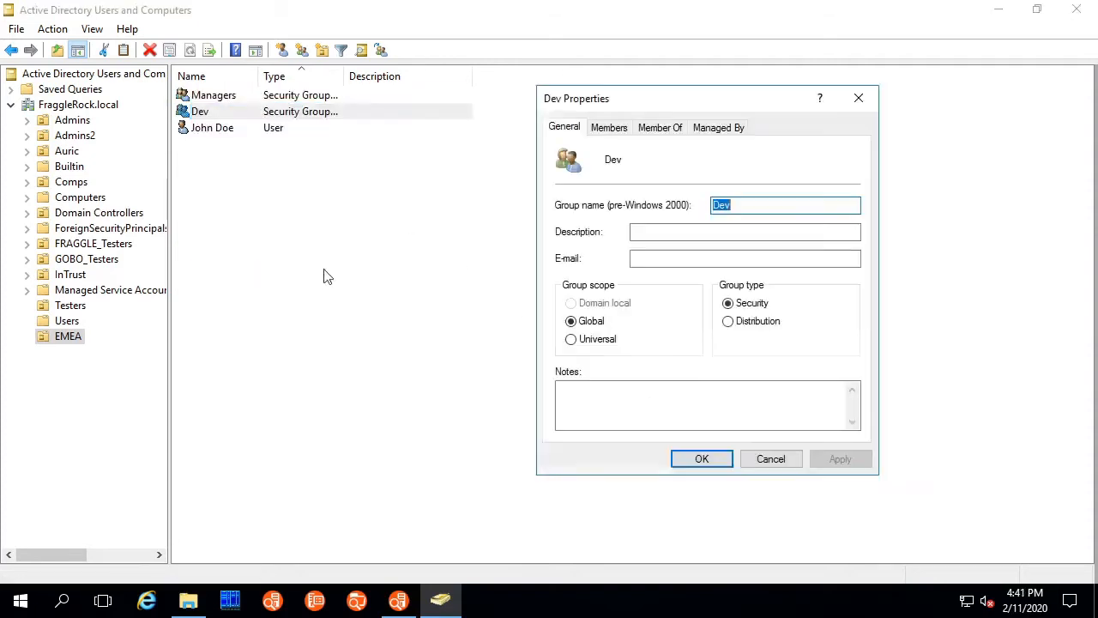
pyautogui.click(616, 129)
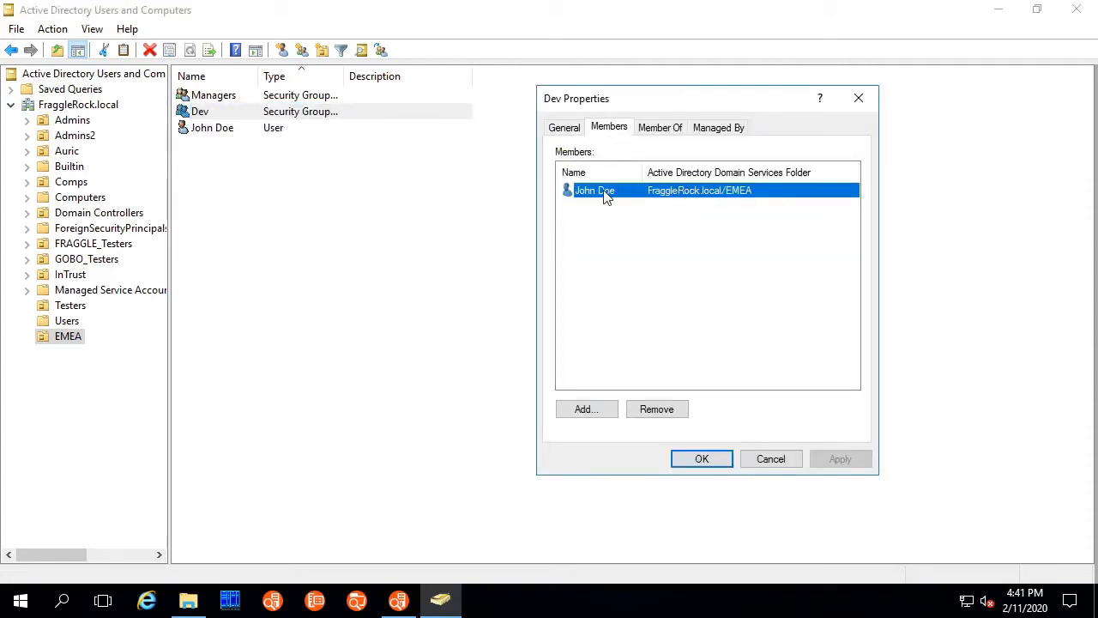
pyautogui.click(703, 459)
pyautogui.click(212, 129)
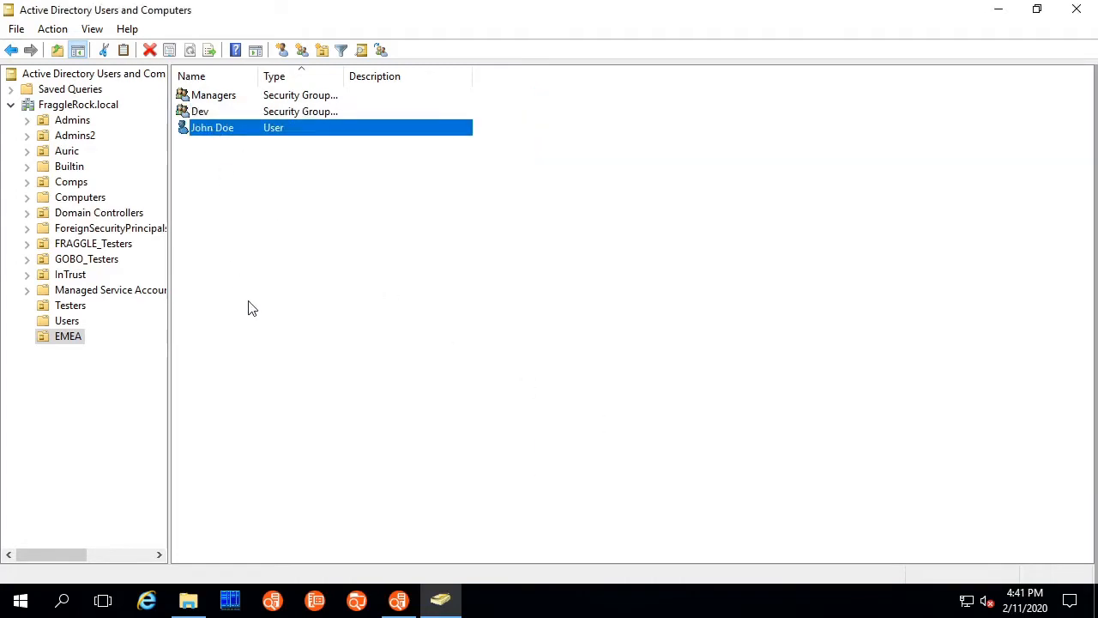
pyautogui.click(998, 10)
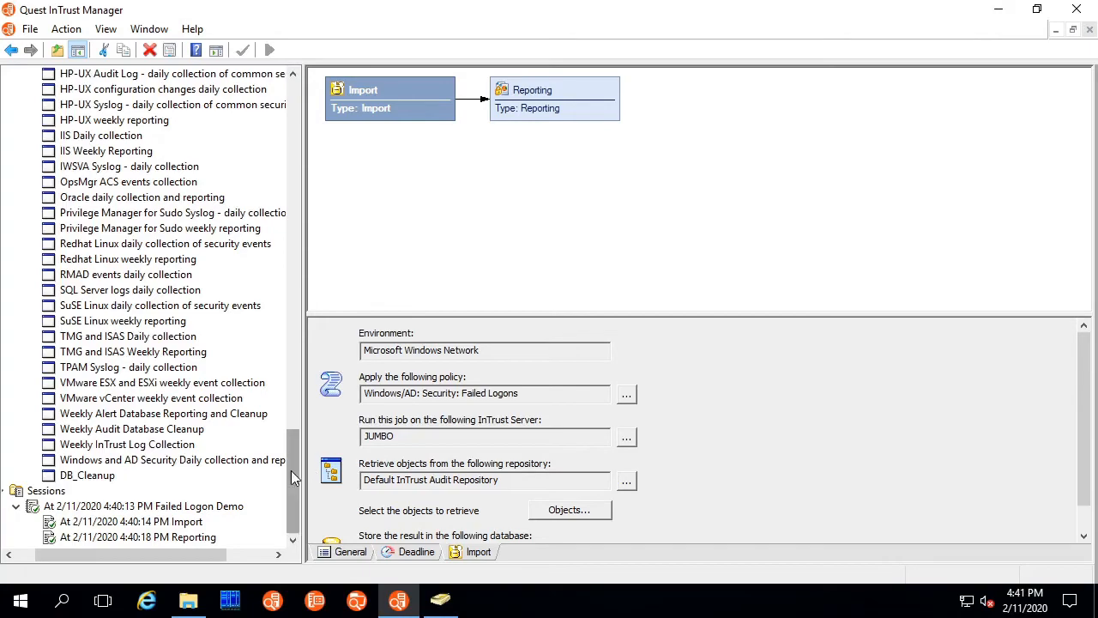
# Duplicate the Windows/AD: Security: Failed Logons import policy within the Microsoft Windows Network import policies
pyautogui.moveTo(291, 470); pyautogui.dragTo(306, 310)
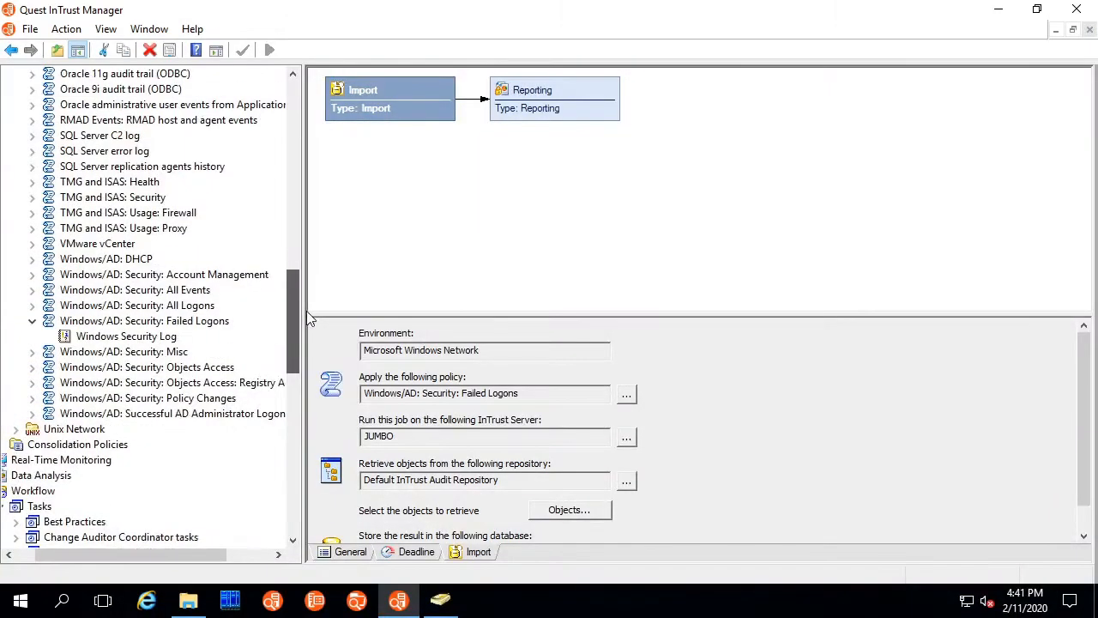
pyautogui.rightClick(146, 322)
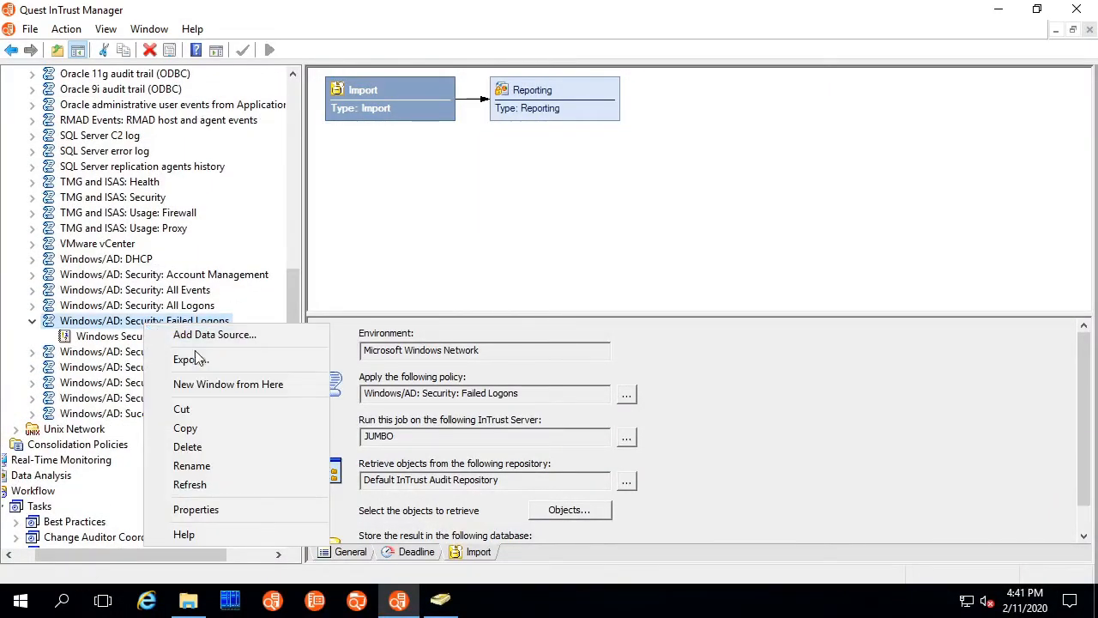
pyautogui.click(222, 430)
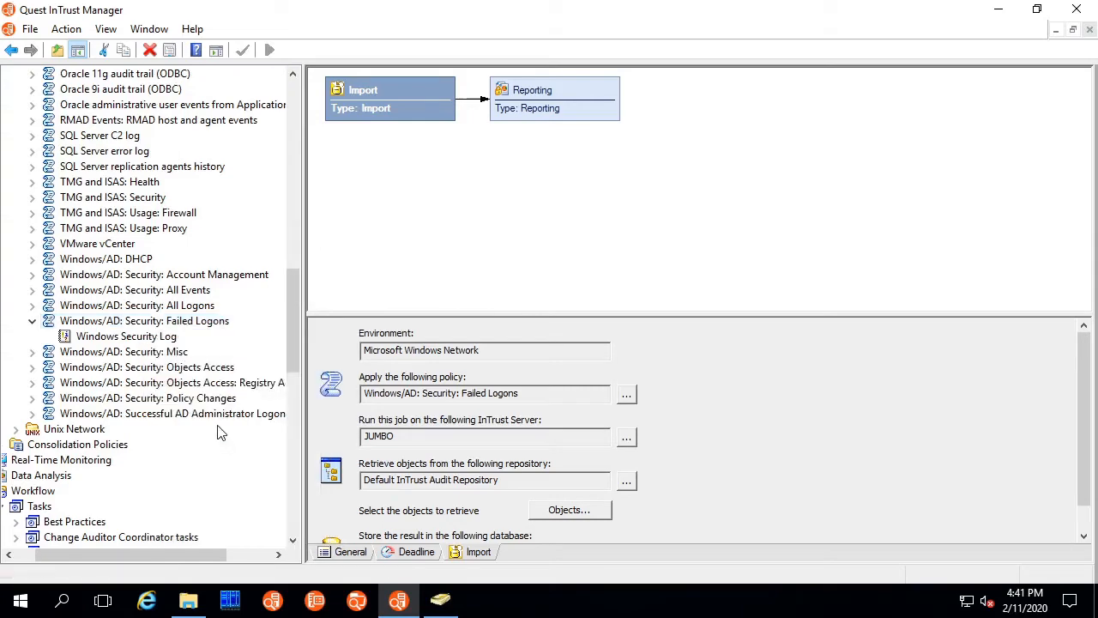
pyautogui.scroll(8, 184, 352)
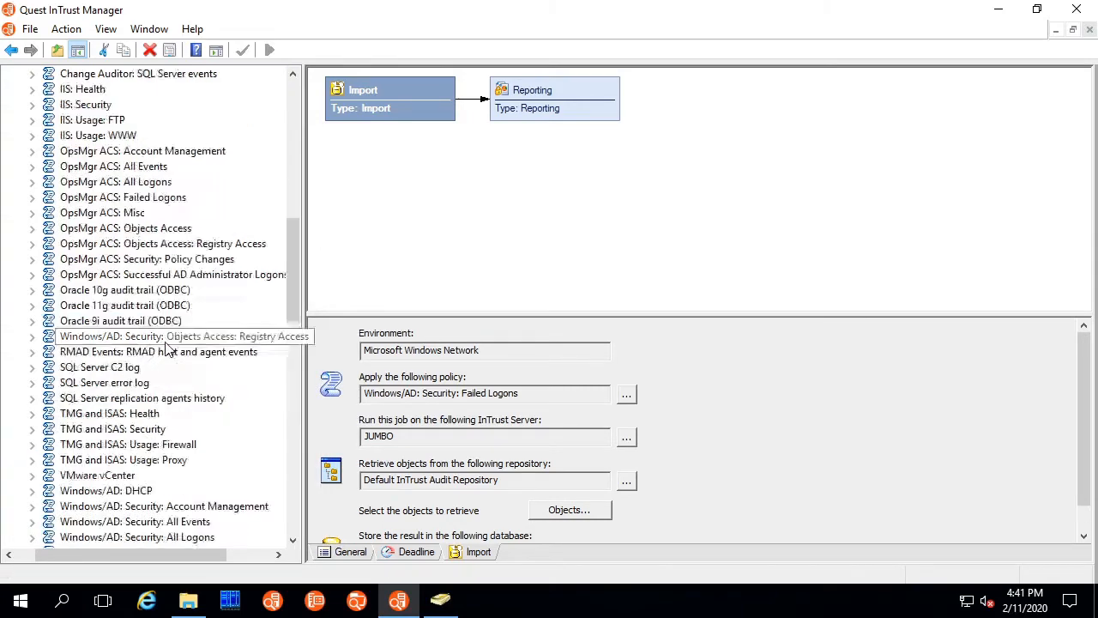
pyautogui.scroll(9, 111, 227)
pyautogui.rightClick(104, 182)
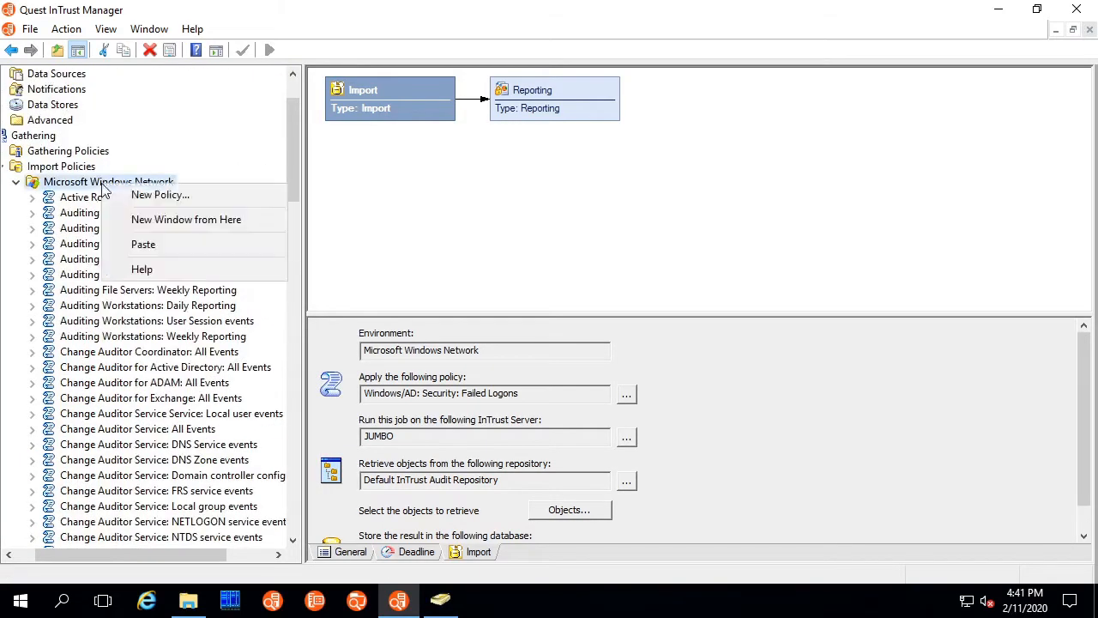
pyautogui.click(160, 245)
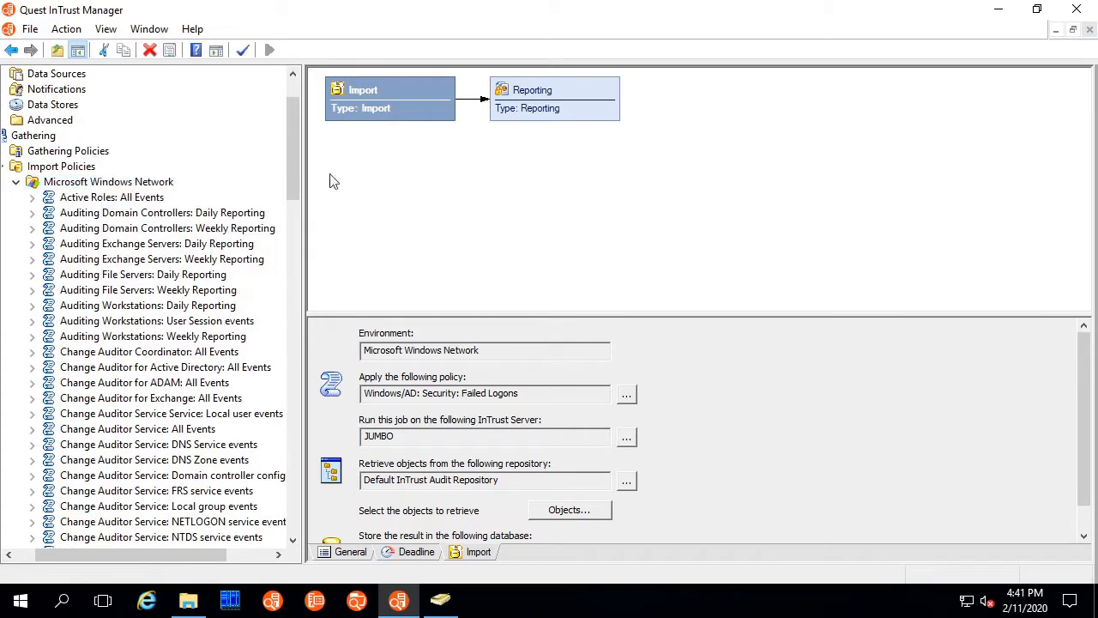
# Rename the copied import policy as "Windows/AD: Security: Failed Logons by Managers" and expand it to reach its data source
pyautogui.moveTo(289, 159); pyautogui.dragTo(290, 319)
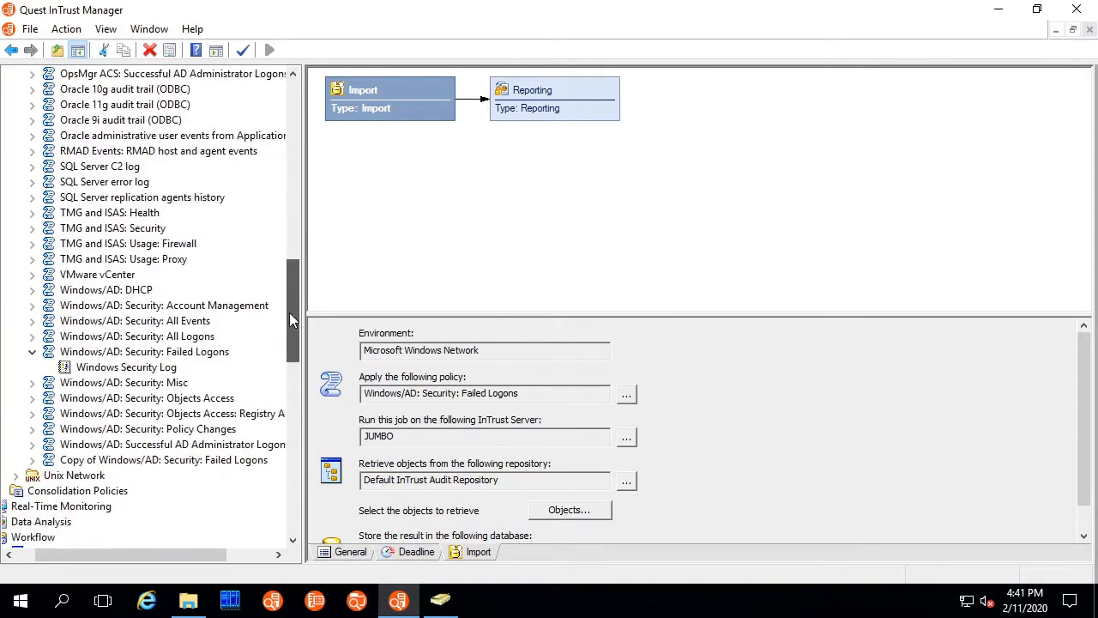
pyautogui.click(171, 460)
pyautogui.scroll(1, 172, 455)
pyautogui.rightClick(137, 506)
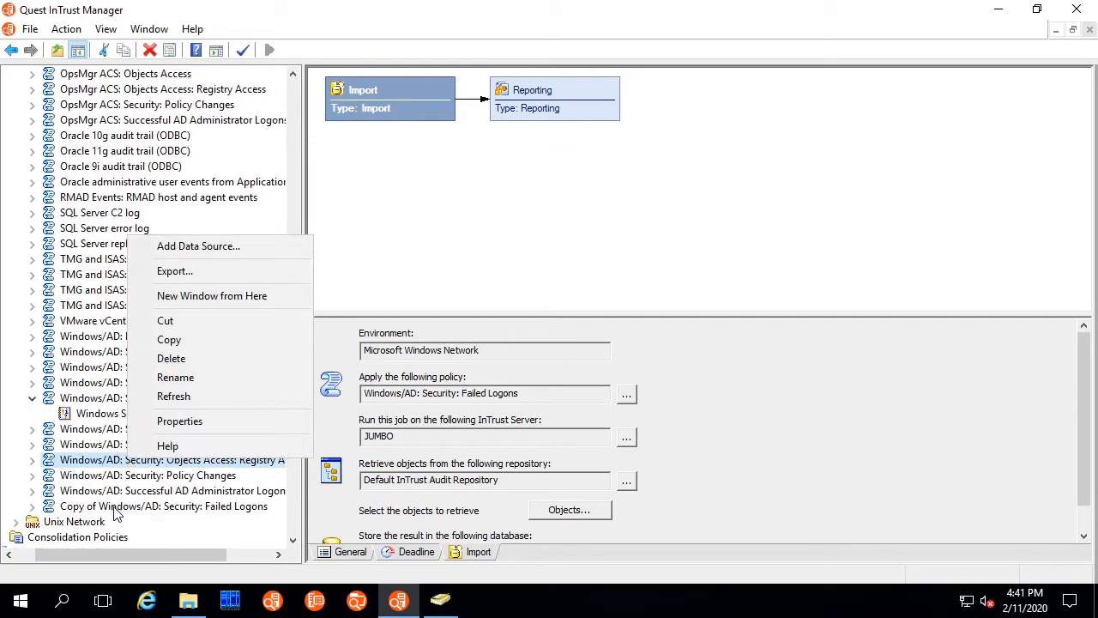
pyautogui.click(168, 426)
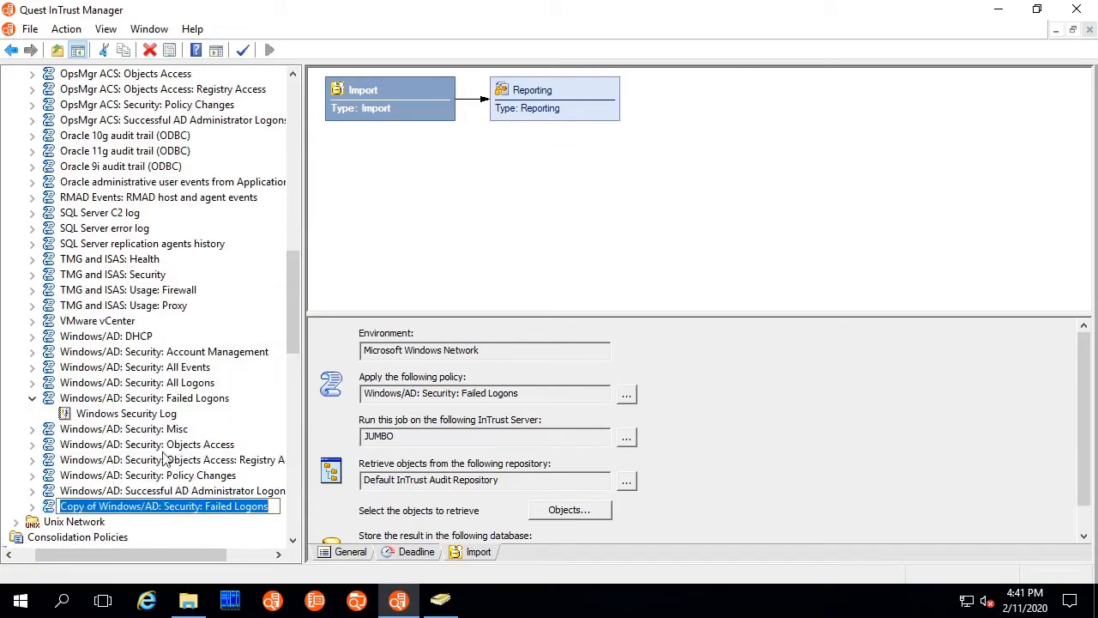
pyautogui.press('Home')
pyautogui.press('Delete')
pyautogui.press('Delete')
pyautogui.press('Delete')
pyautogui.press('Delete')
pyautogui.press('Delete')
pyautogui.press('Delete')
pyautogui.press('Delete')
pyautogui.press('Delete')
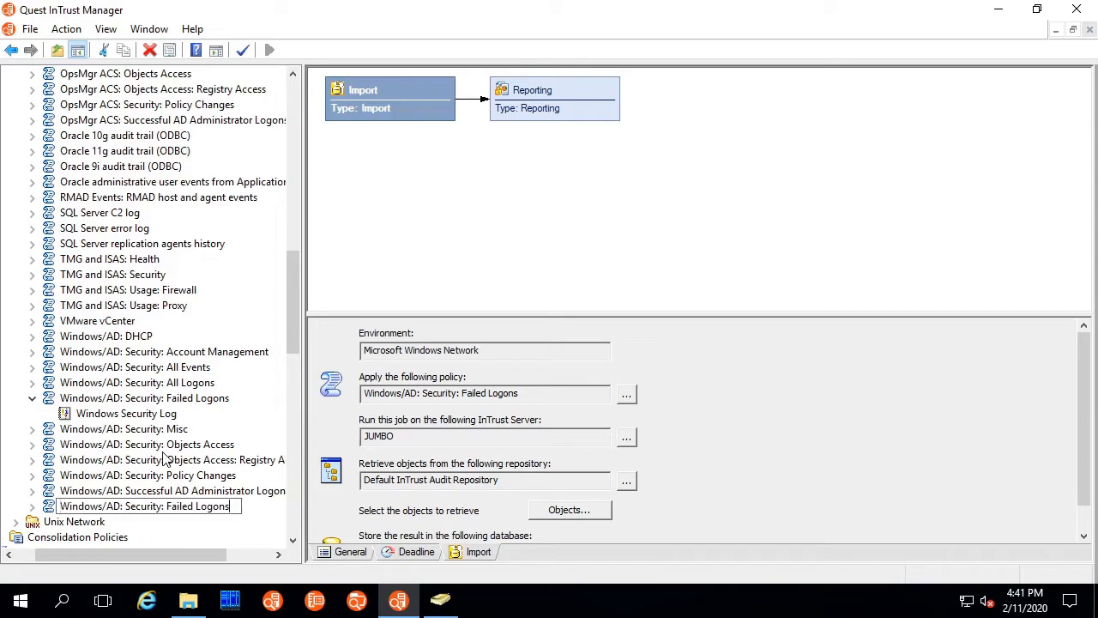
pyautogui.write('by Managers')
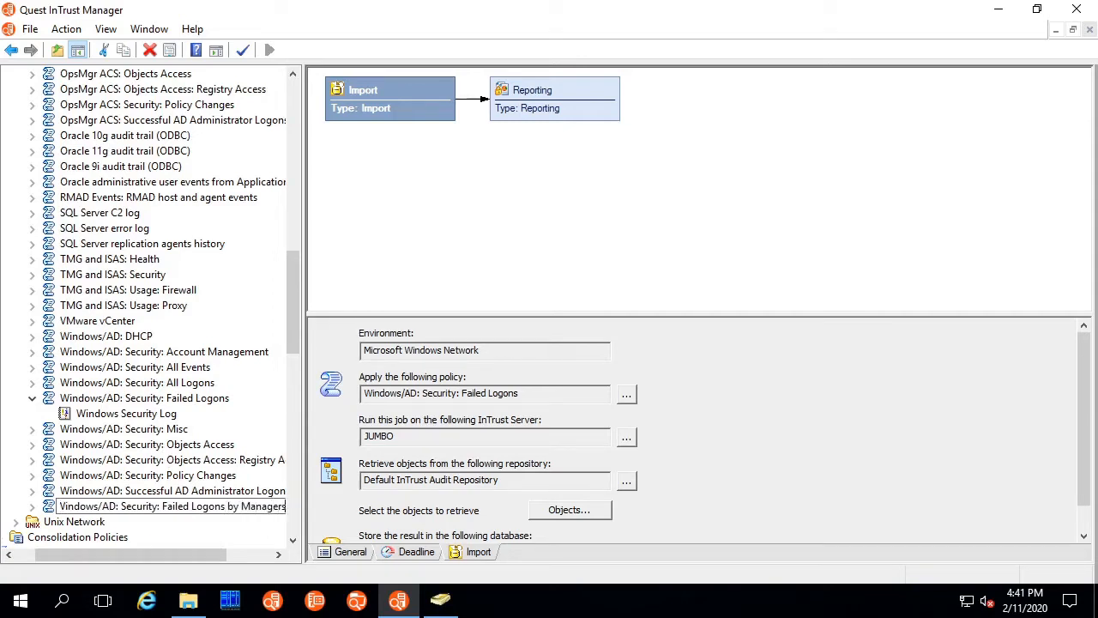
pyautogui.press('Return')
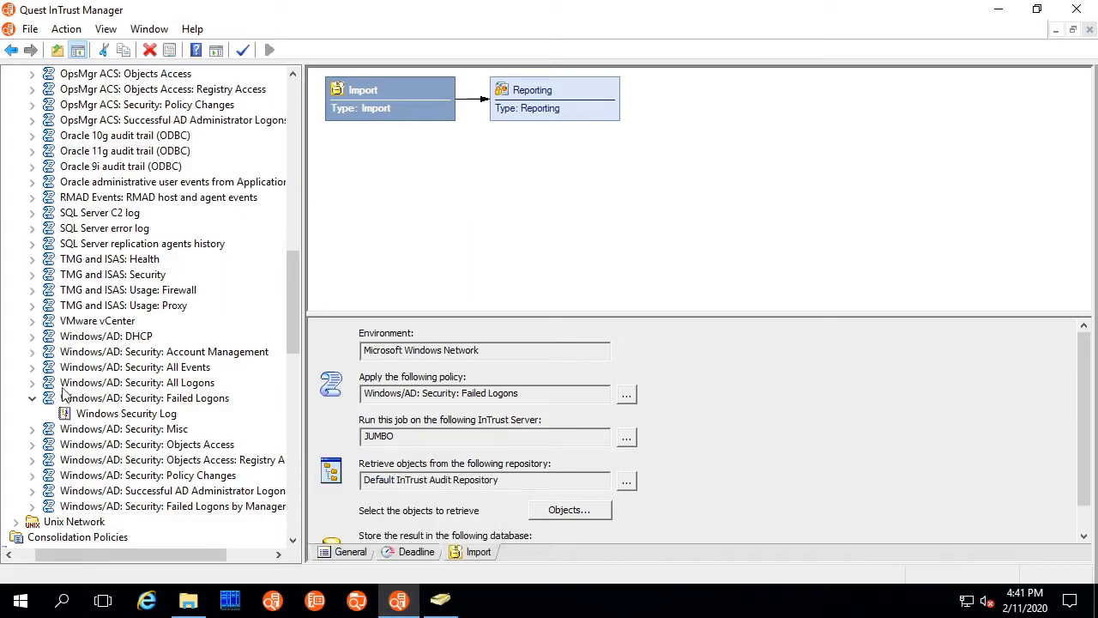
pyautogui.click(32, 507)
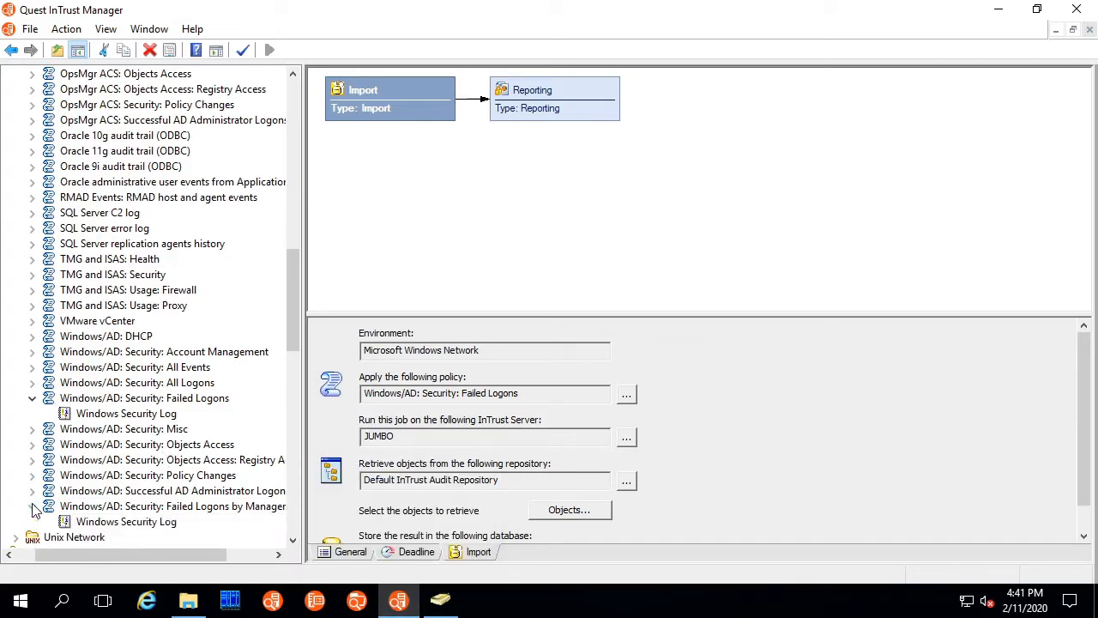
# Open the XML parameters of the Failed Logons including filter in the copied policy's Windows Security Log, with word wrap on
pyautogui.rightClick(110, 521)
pyautogui.click(188, 483)
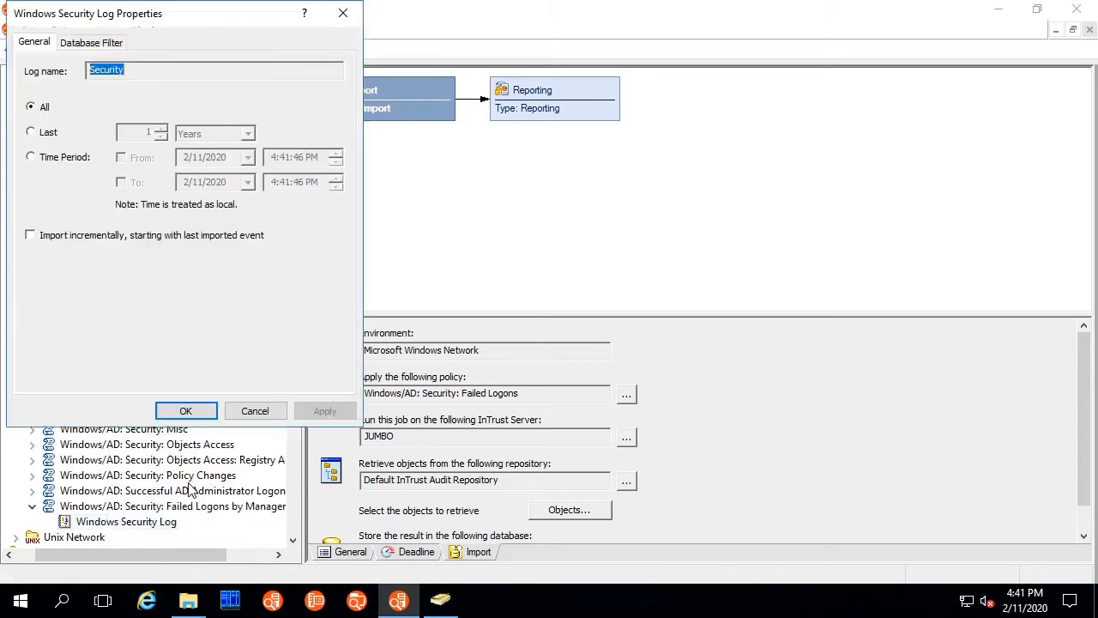
pyautogui.click(79, 45)
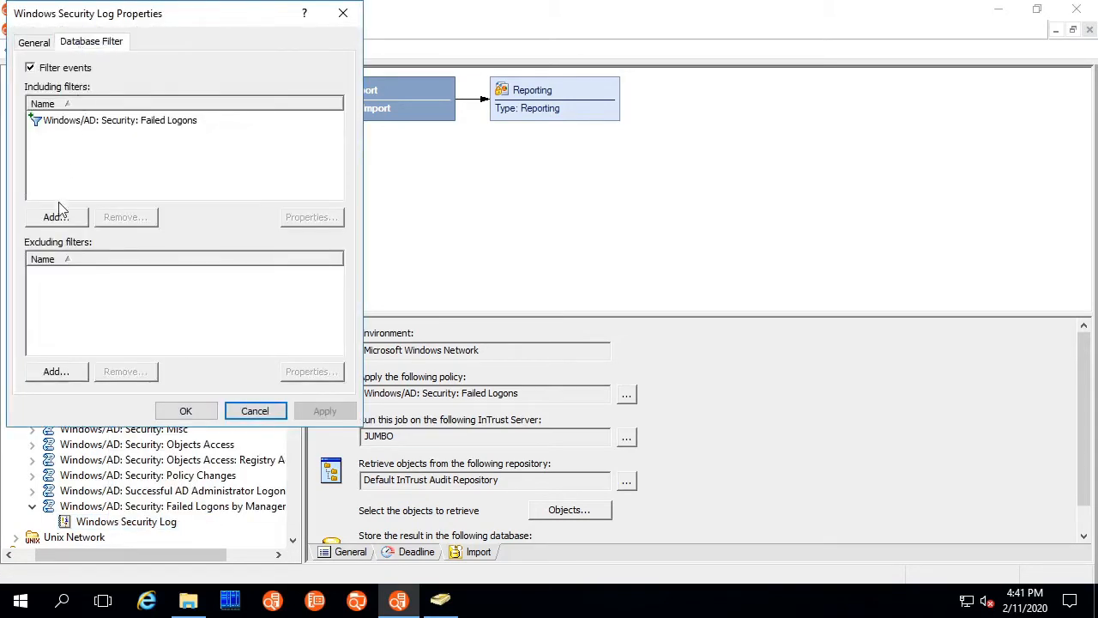
pyautogui.click(77, 121)
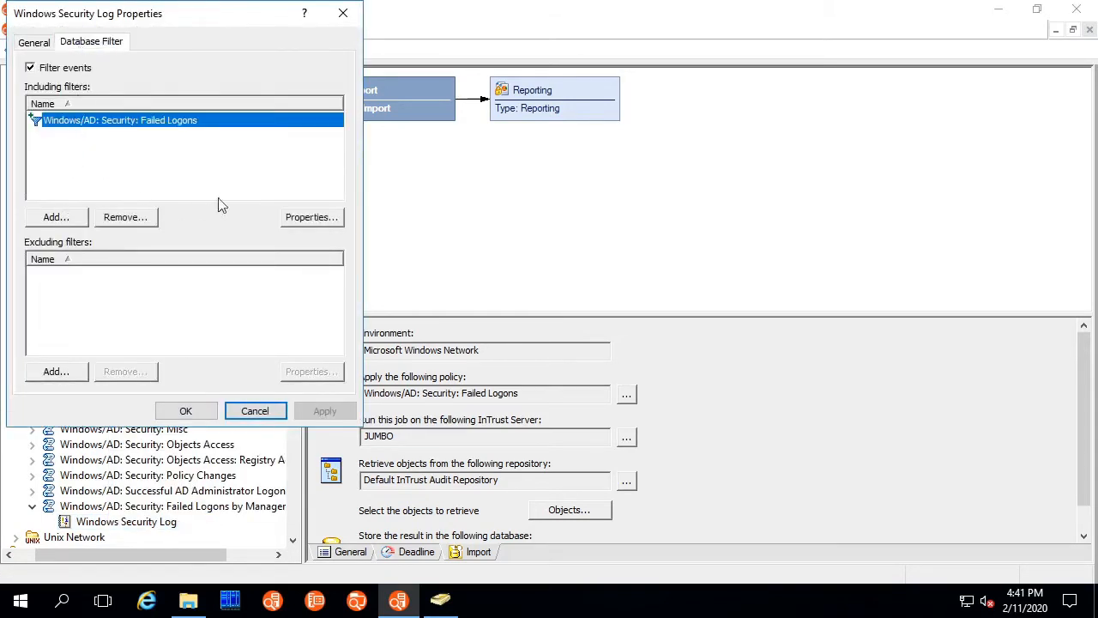
pyautogui.click(315, 217)
pyautogui.click(89, 58)
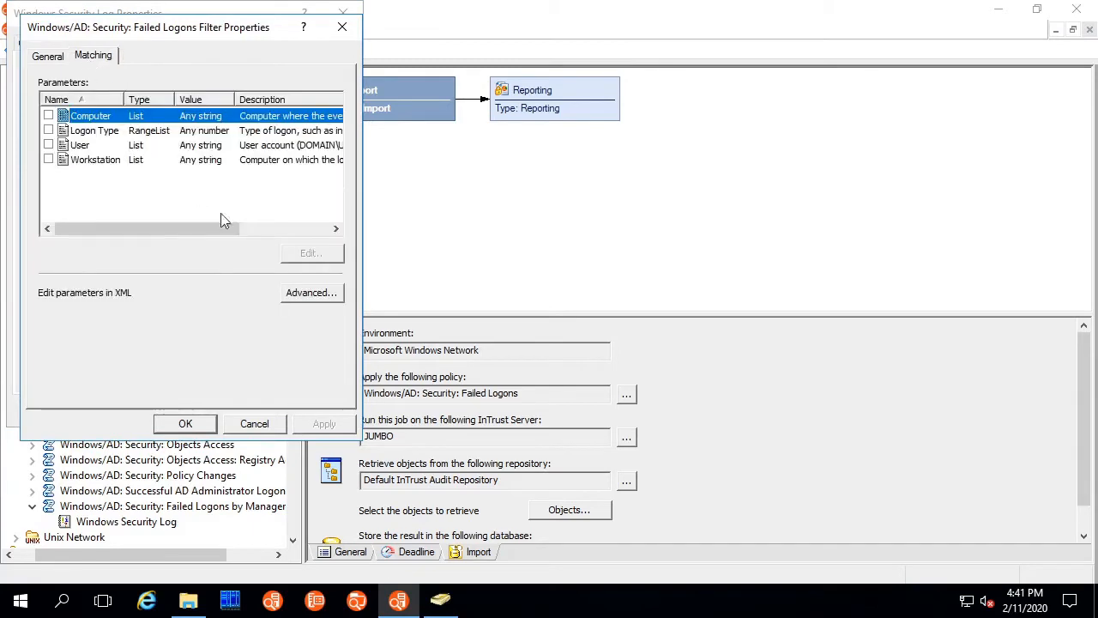
pyautogui.click(319, 297)
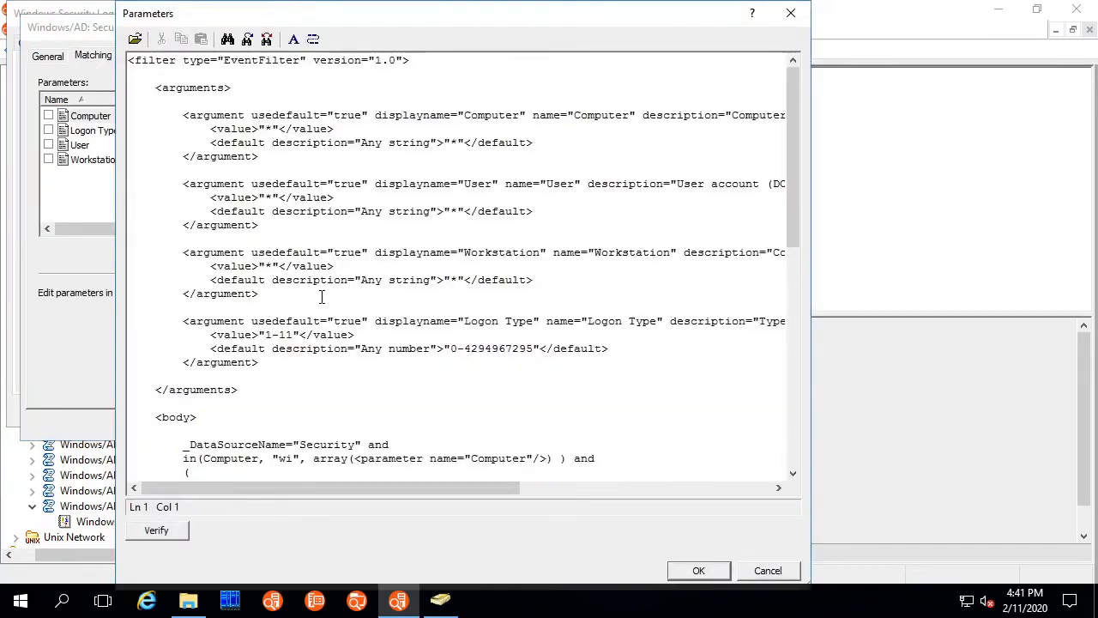
pyautogui.click(313, 40)
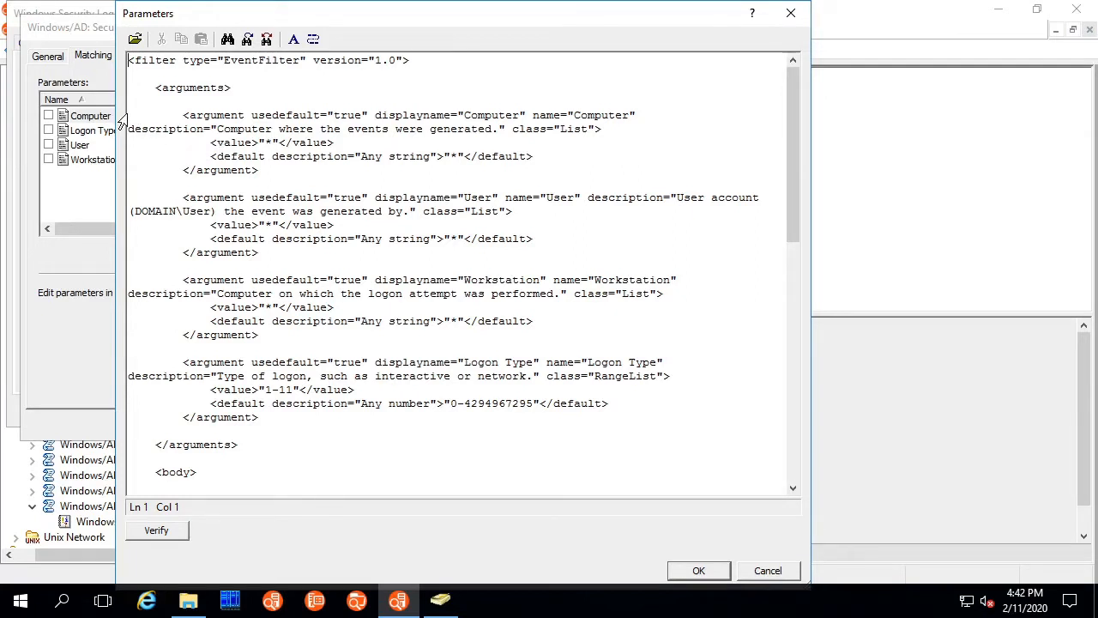
# Duplicate the Computer argument block directly below the original in the filter XML
pyautogui.moveTo(125, 116); pyautogui.dragTo(136, 184)
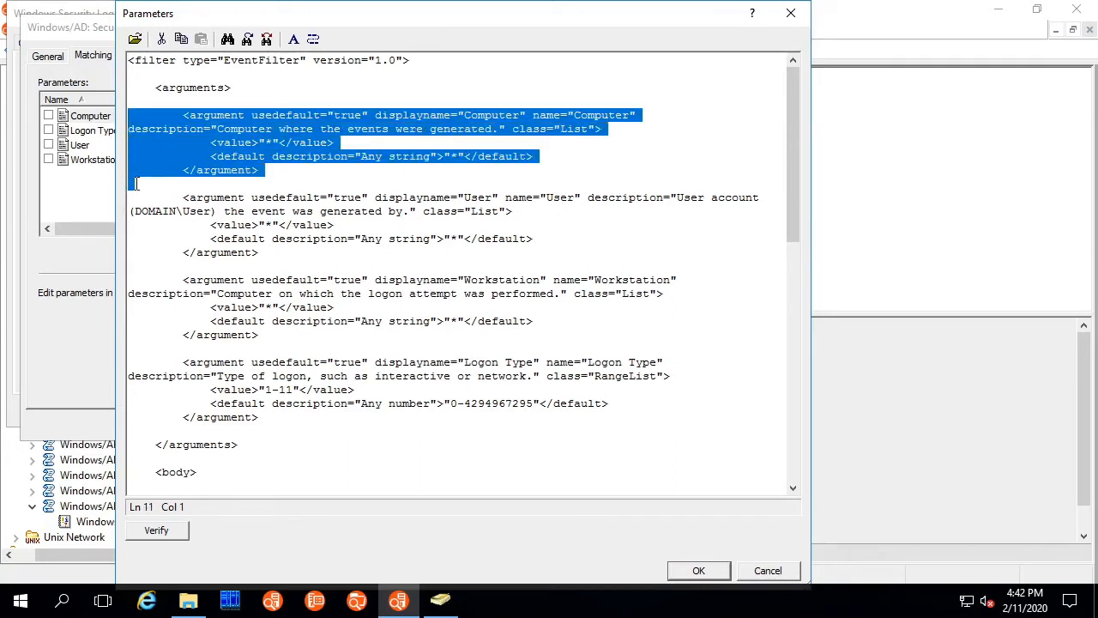
pyautogui.hotkey('ctrl', 'c')
pyautogui.click(136, 184)
pyautogui.hotkey('ctrl', 'v')
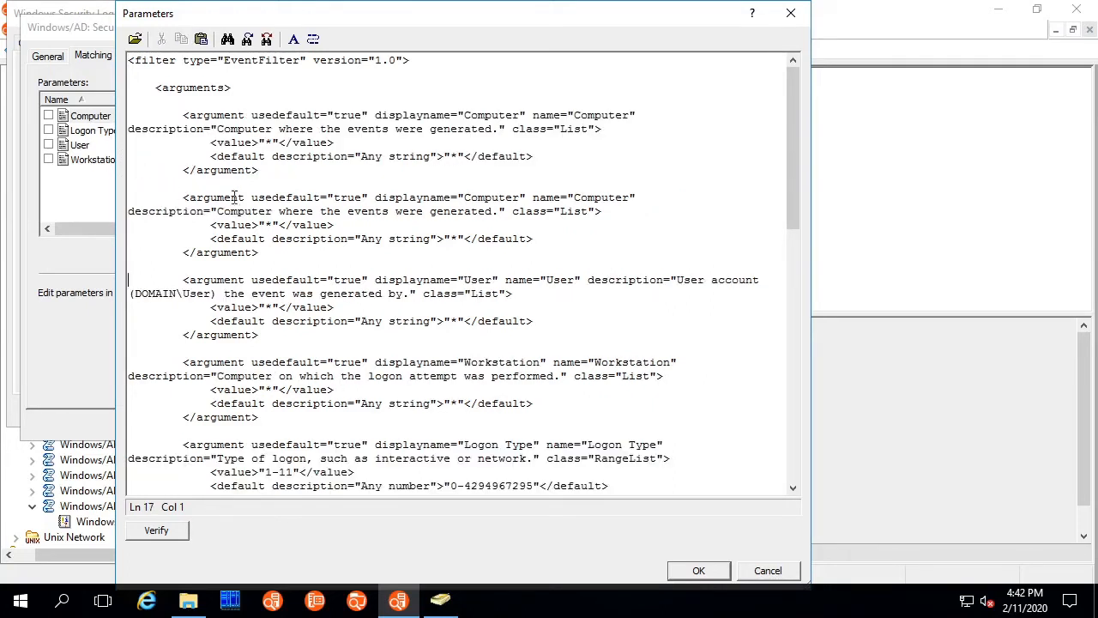
# Set both the displayname and the name of the duplicated Computer argument to "Group"
pyautogui.doubleClick(491, 197)
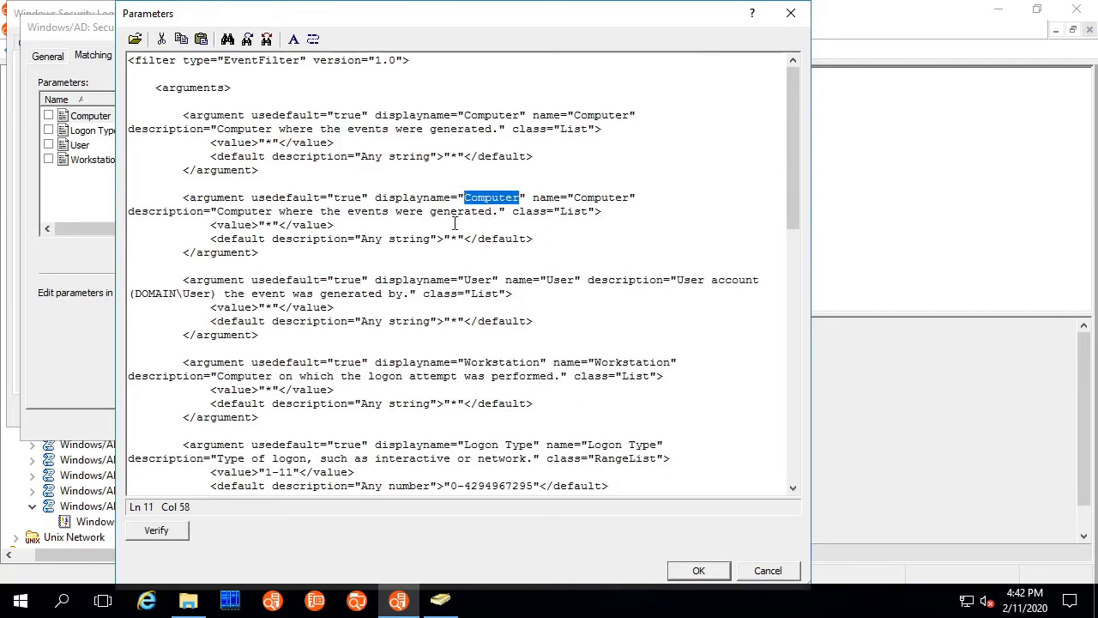
pyautogui.write('Group')
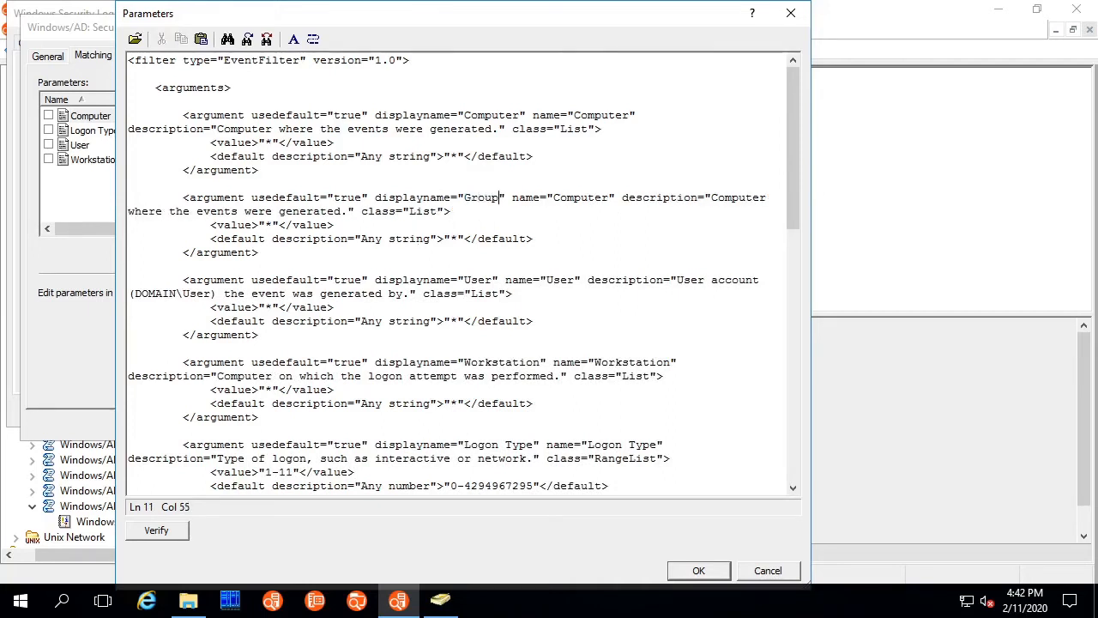
pyautogui.click(540, 198)
pyautogui.hotkey('ctrl', 'shift', 'Right')
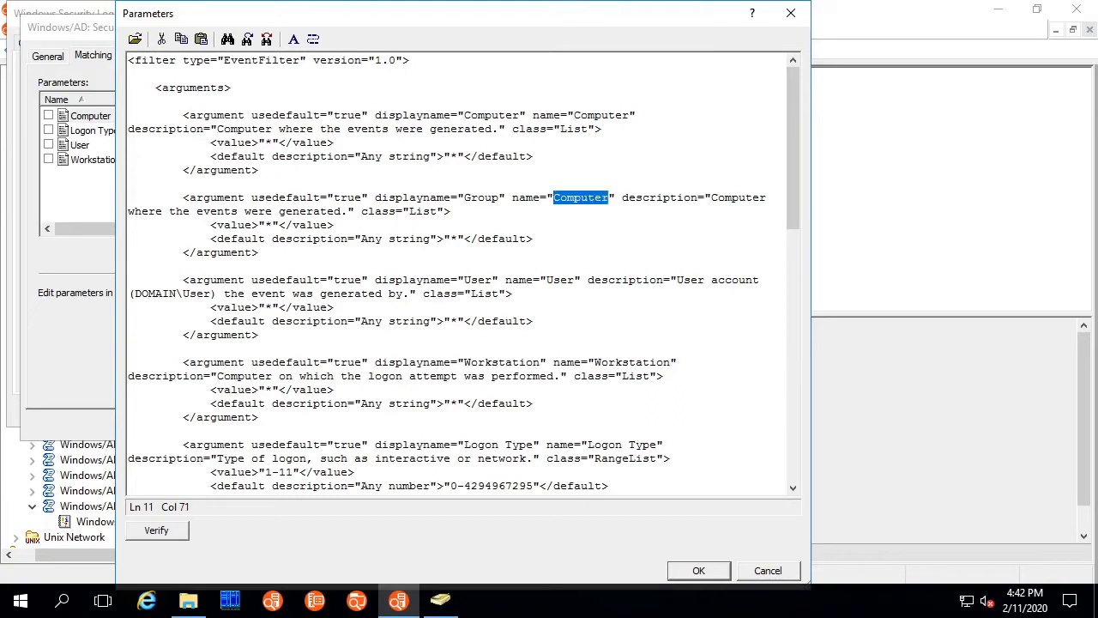
pyautogui.write('Group')
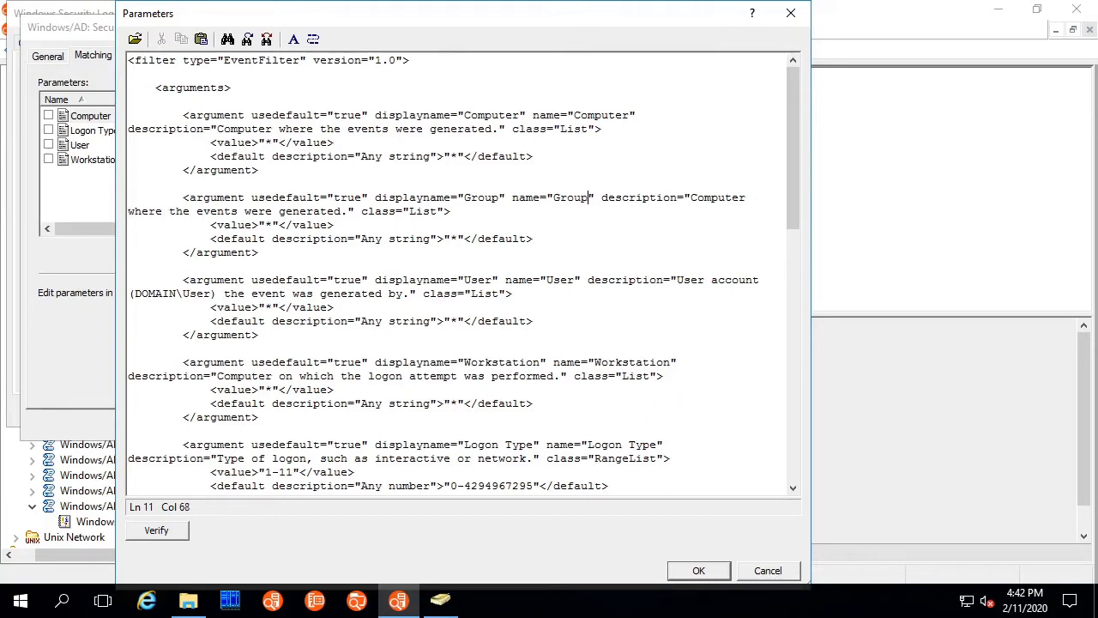
# Replace the Group argument's description with "Group that the user should be a member of."
pyautogui.hotkey('ctrl', 'shift', 'Right')
pyautogui.hotkey('ctrl', 'shift', 'Right')
pyautogui.hotkey('ctrl', 'shift', 'Right')
pyautogui.hotkey('ctrl', 'shift', 'Right')
pyautogui.hotkey('ctrl', 'shift', 'Right')
pyautogui.hotkey('ctrl', 'shift', 'Right')
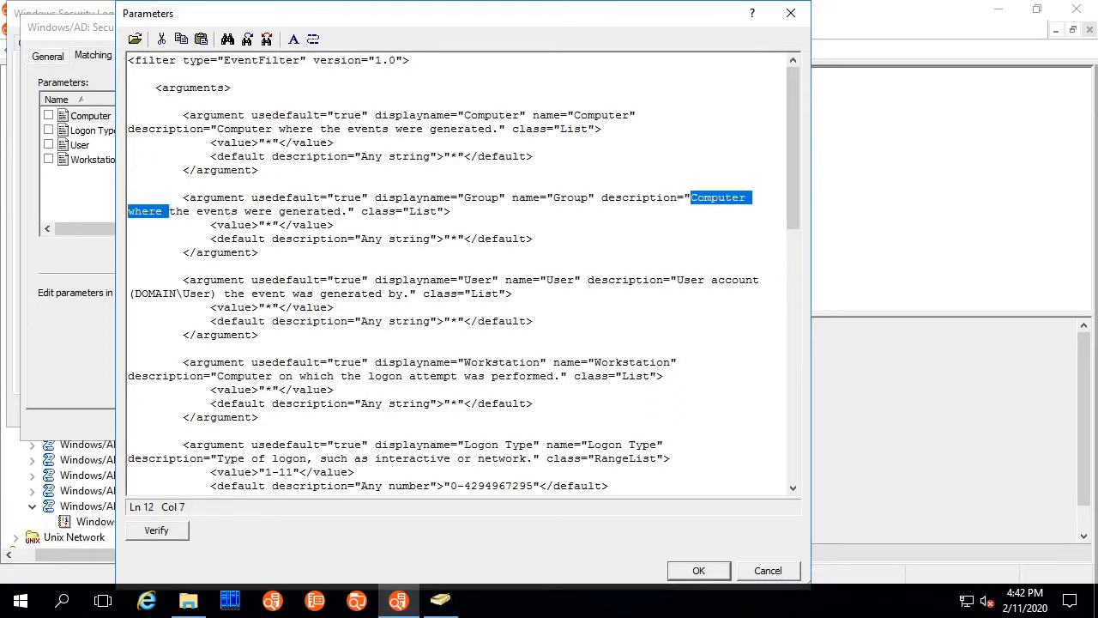
pyautogui.write('Group that')
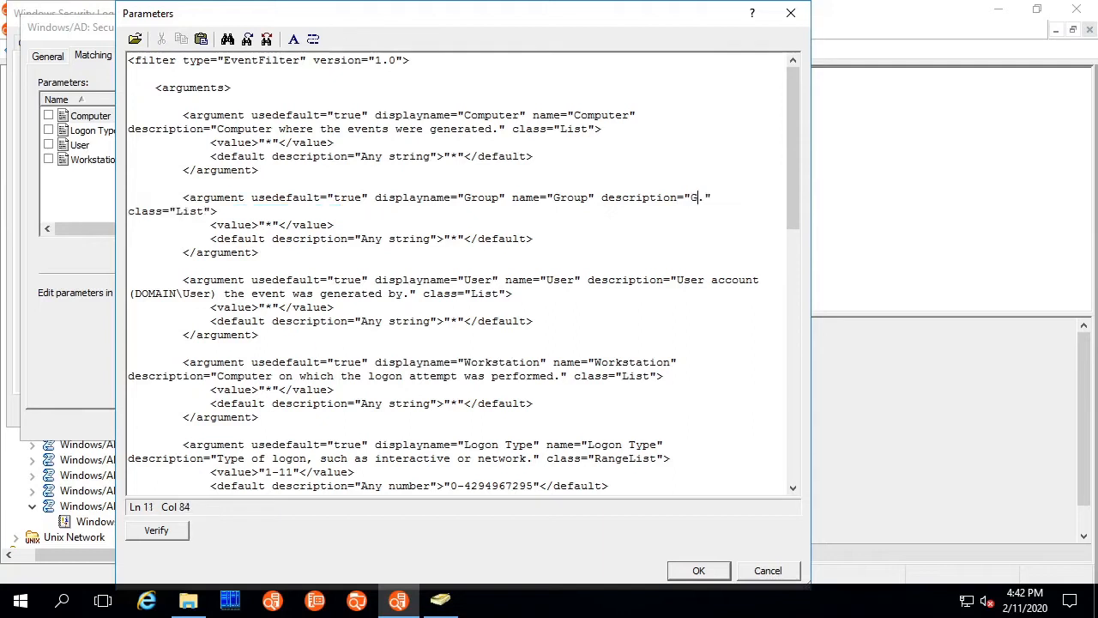
pyautogui.write(' the user ')
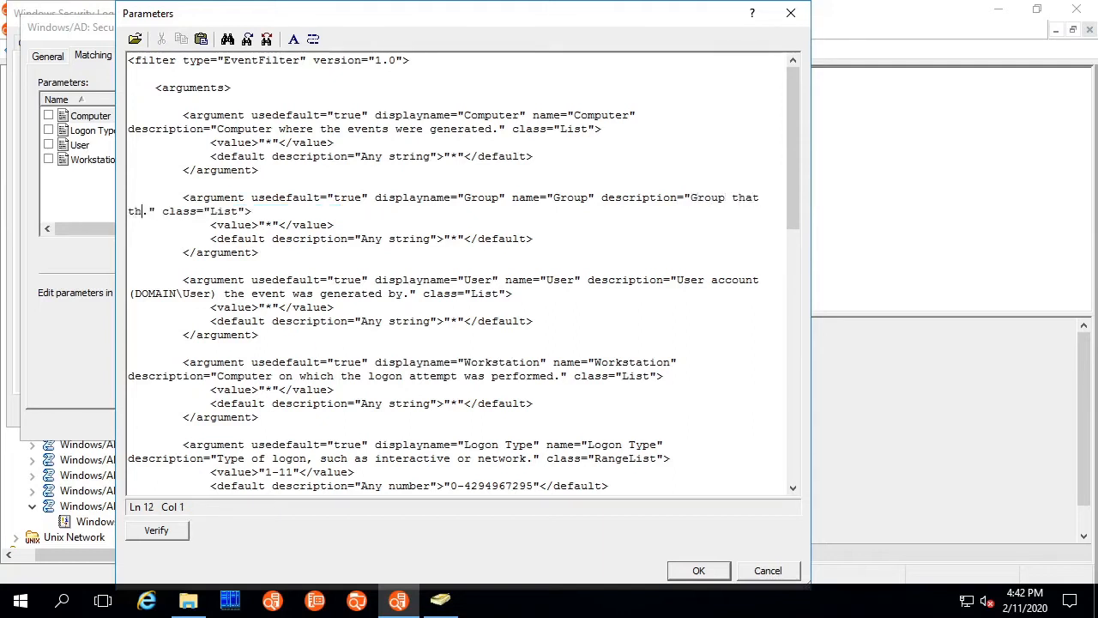
pyautogui.write('should ')
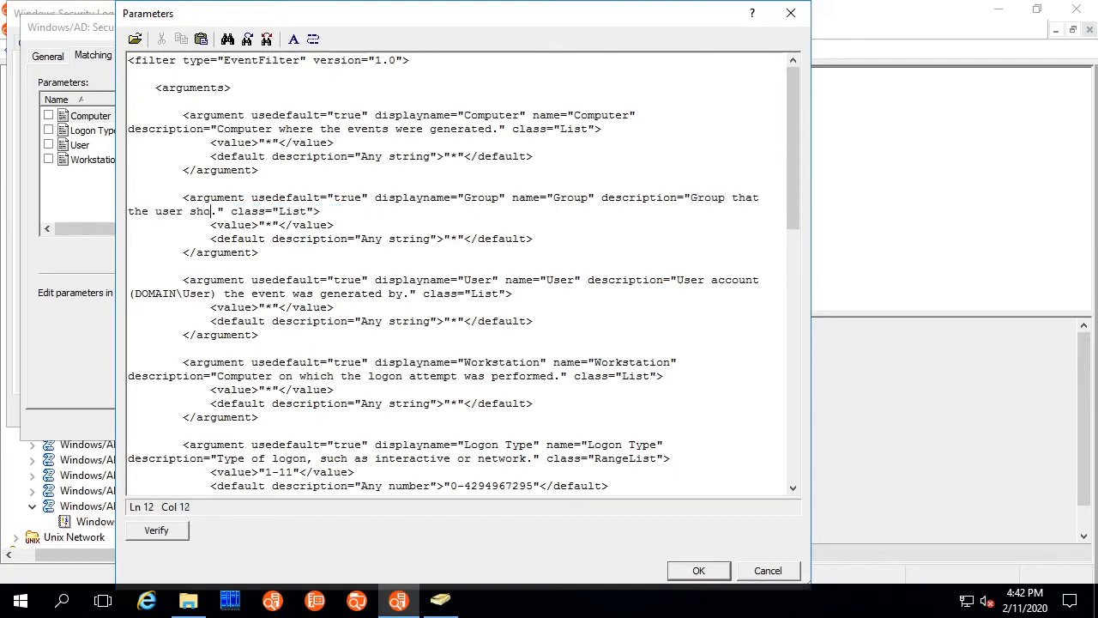
pyautogui.write('be a member ')
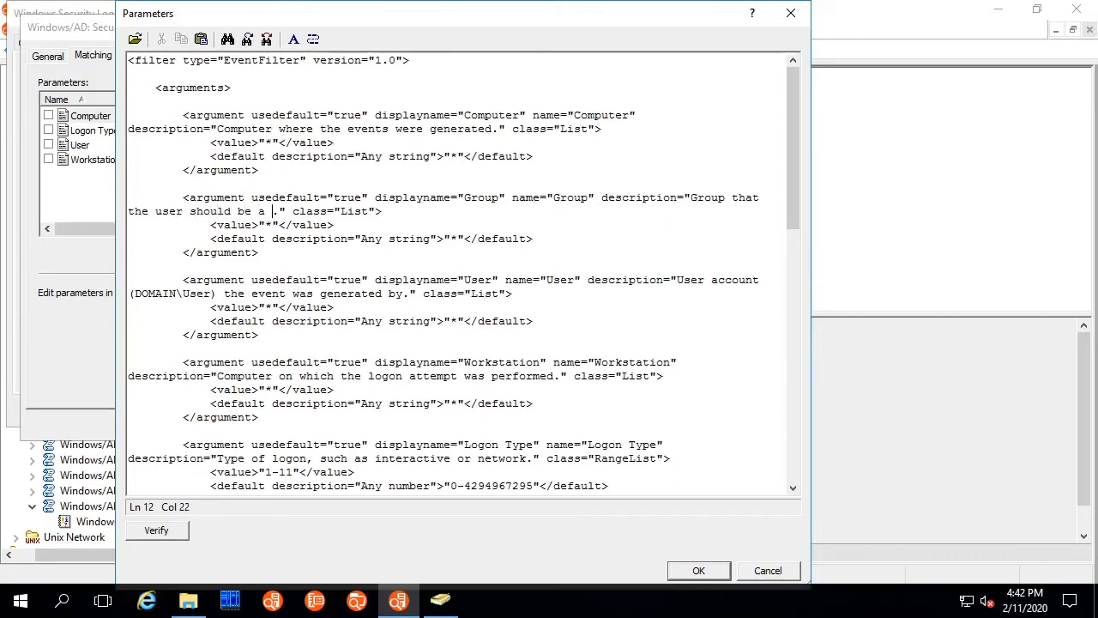
pyautogui.write('of')
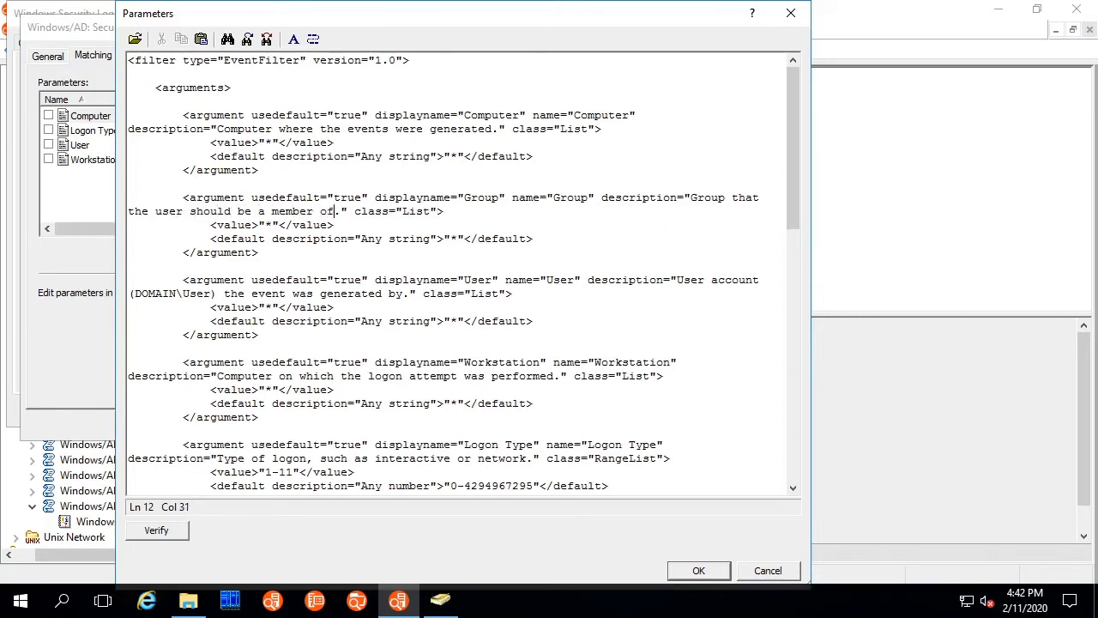
# Add "and member_of(strcat(String7, "\\", String6), array(<parameter name="Group"/>), true)" after the Workstation condition for event 4625 and save the XML
pyautogui.moveTo(794, 145); pyautogui.dragTo(807, 438)
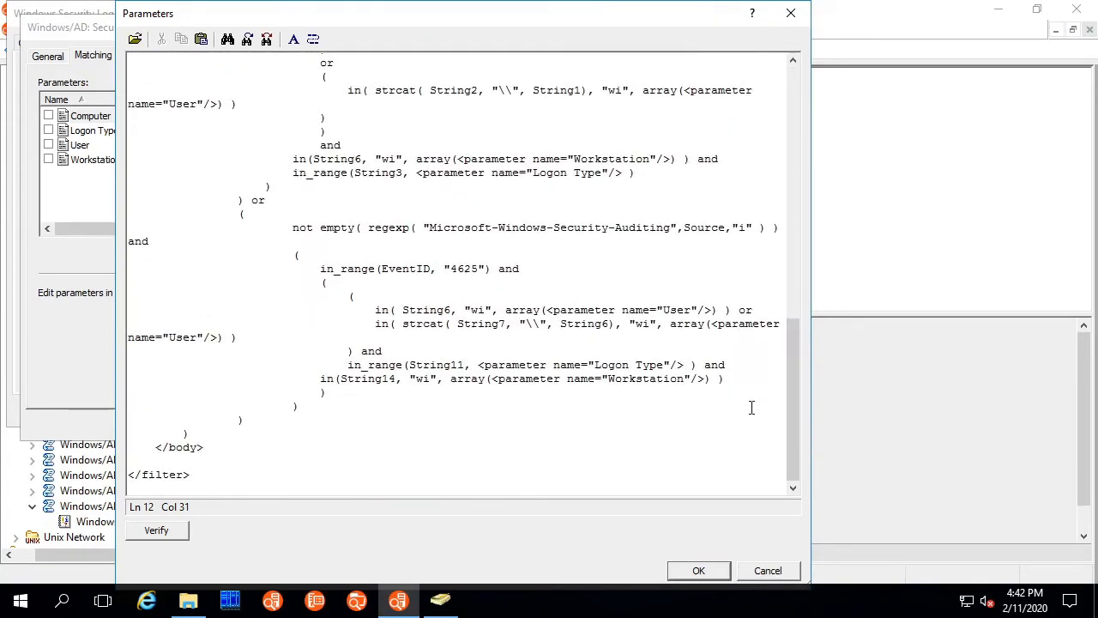
pyautogui.click(735, 378)
pyautogui.write('and')
pyautogui.press('Return')
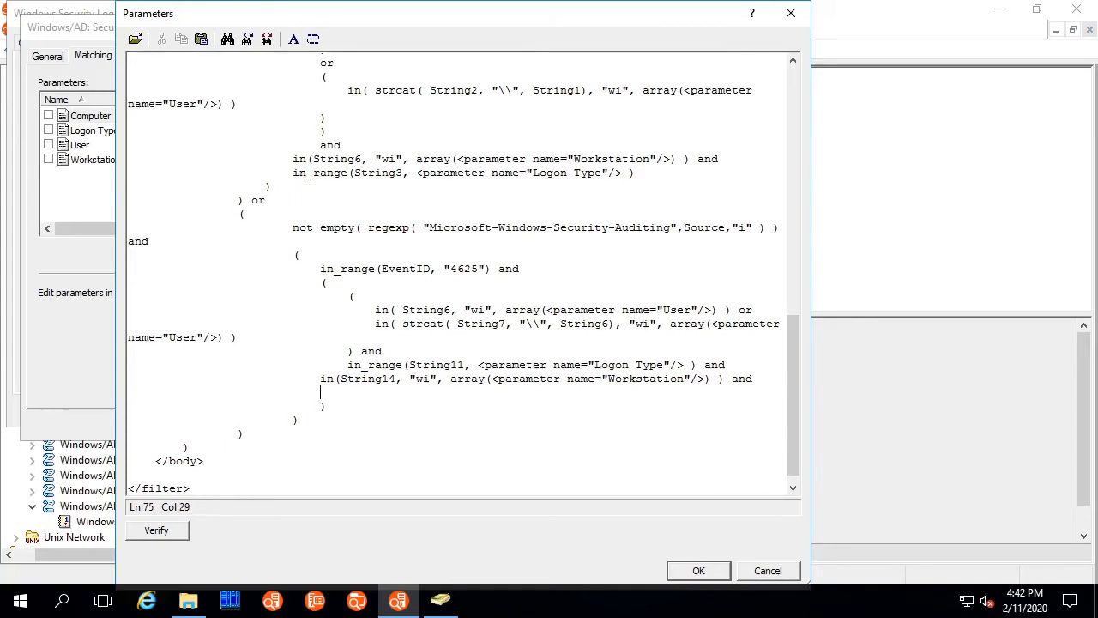
pyautogui.write('member_of(strcat')
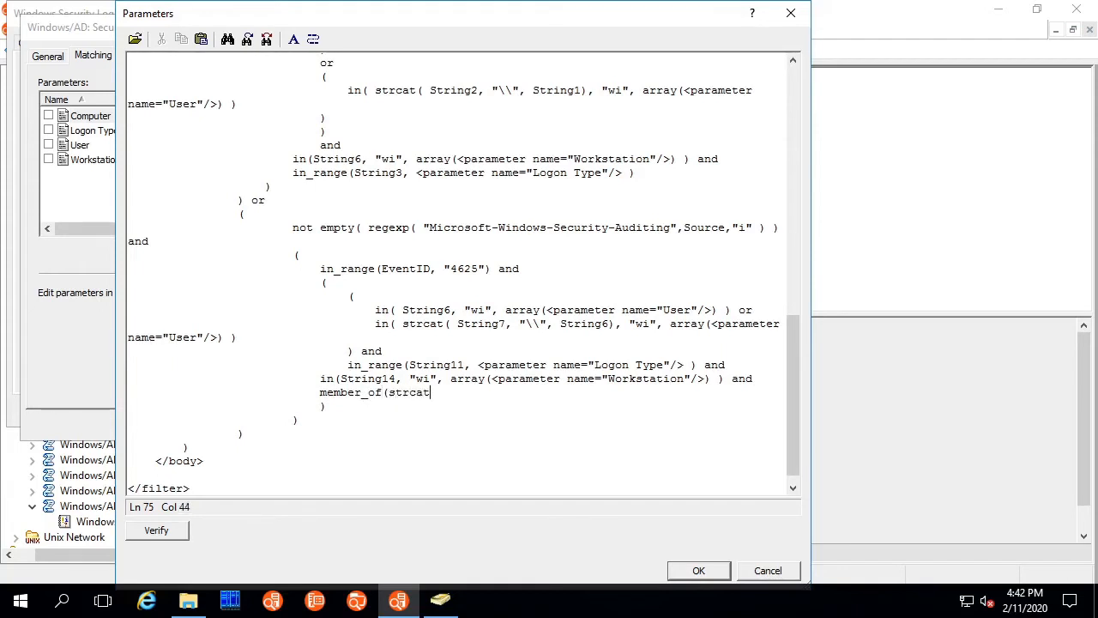
pyautogui.write('(String7, "\\\\", String6)')
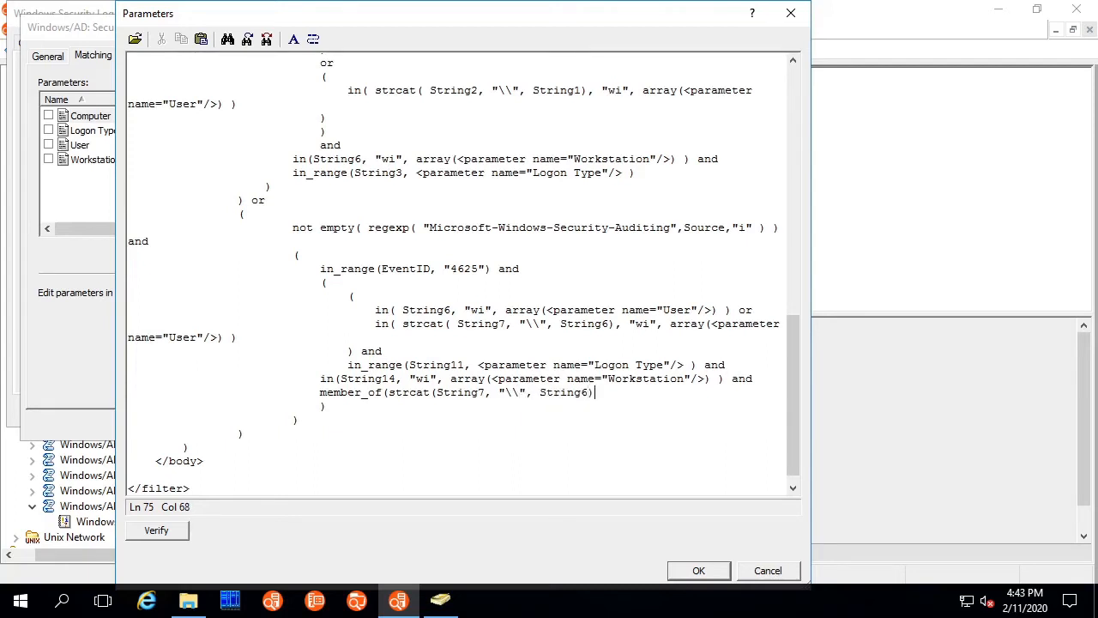
pyautogui.write(', array(<parame')
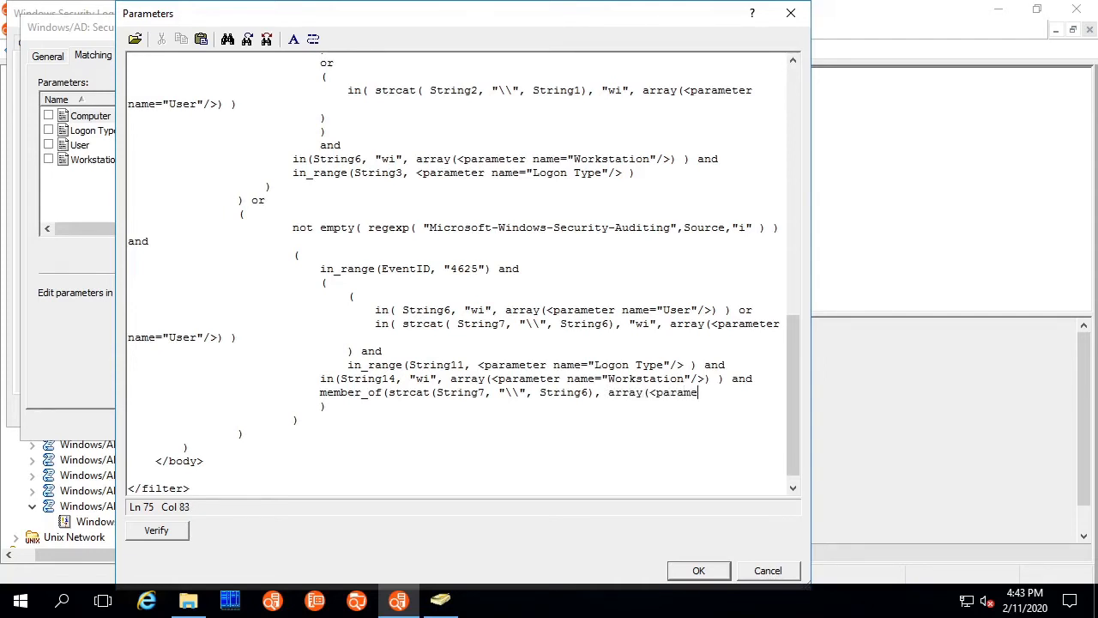
pyautogui.write('ter name="Group')
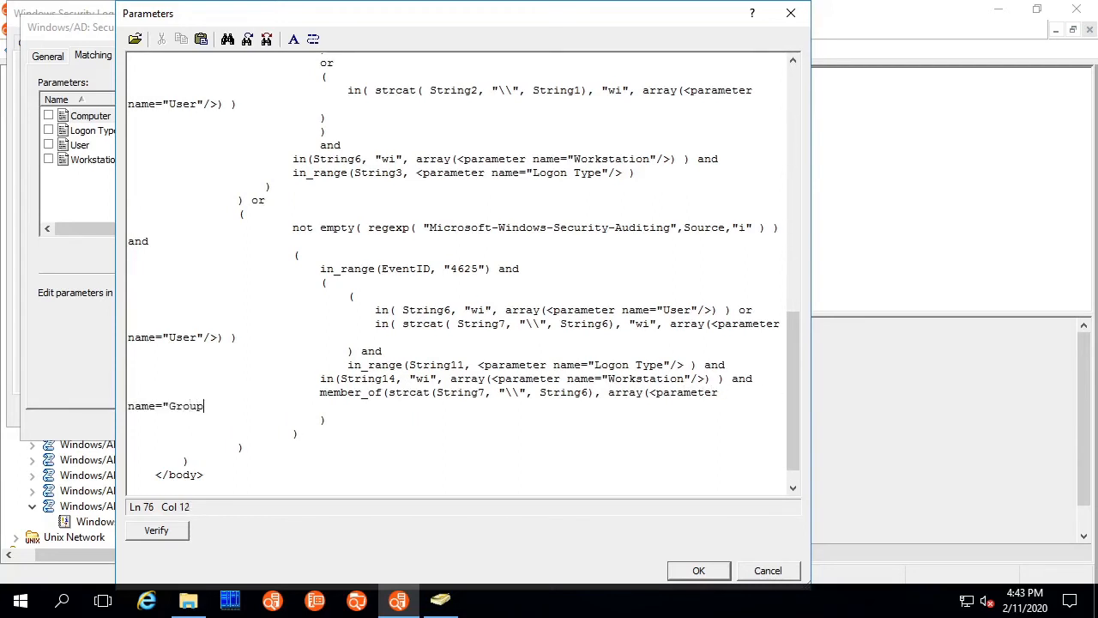
pyautogui.write('"/>), true')
pyautogui.click(699, 570)
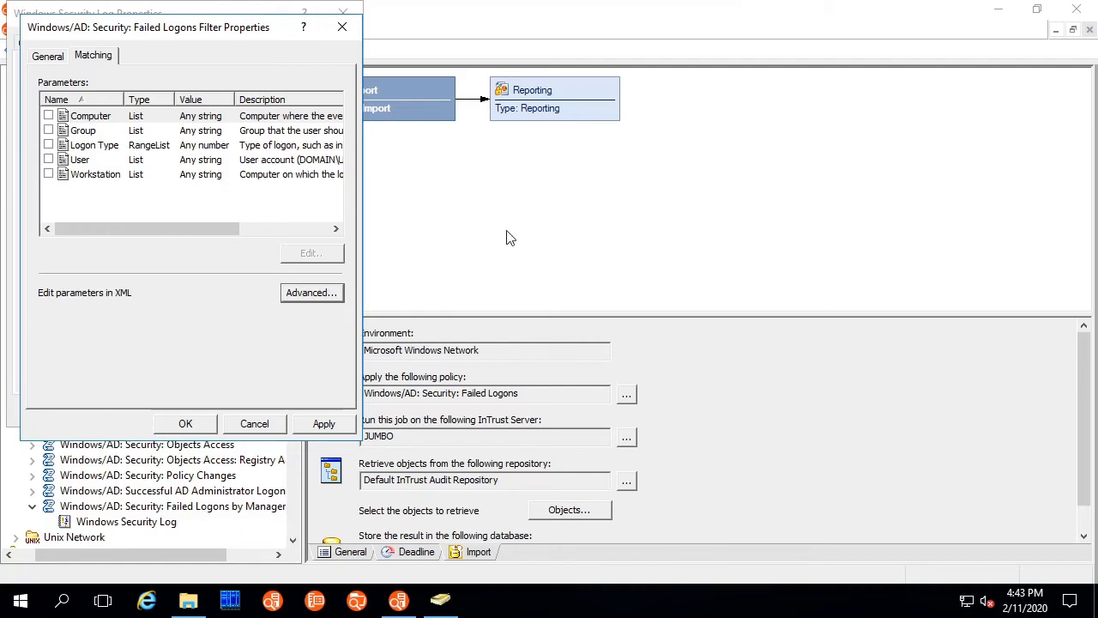
# Enable the Group filter parameter with Managers as its only value, and save the filter and Windows Security Log properties
pyautogui.click(48, 130)
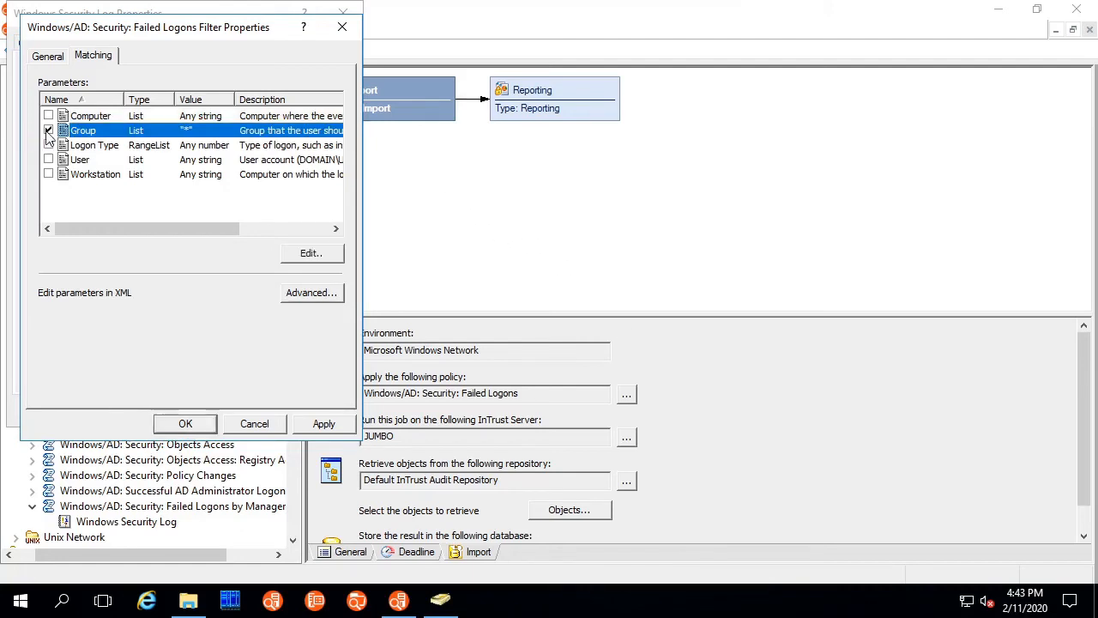
pyautogui.click(300, 254)
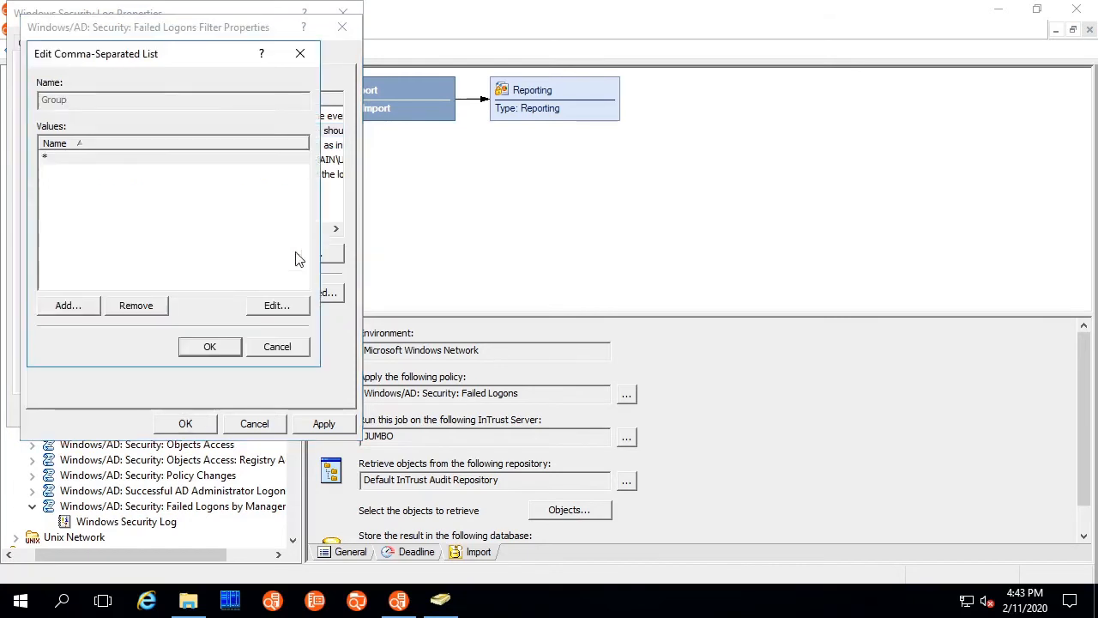
pyautogui.click(72, 158)
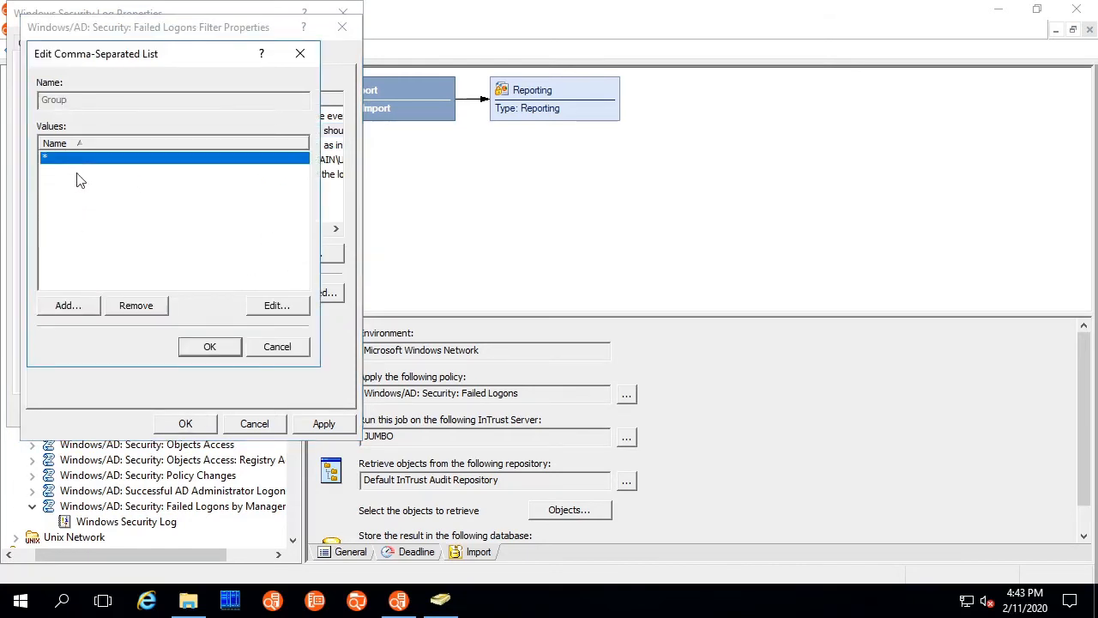
pyautogui.click(129, 306)
pyautogui.click(68, 306)
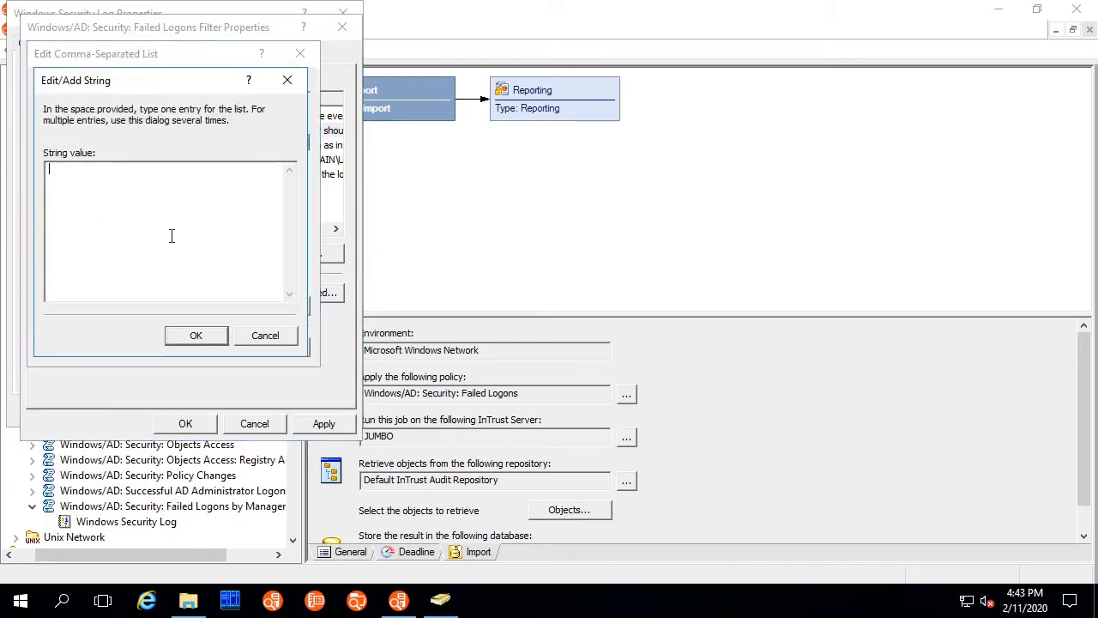
pyautogui.write('Managers')
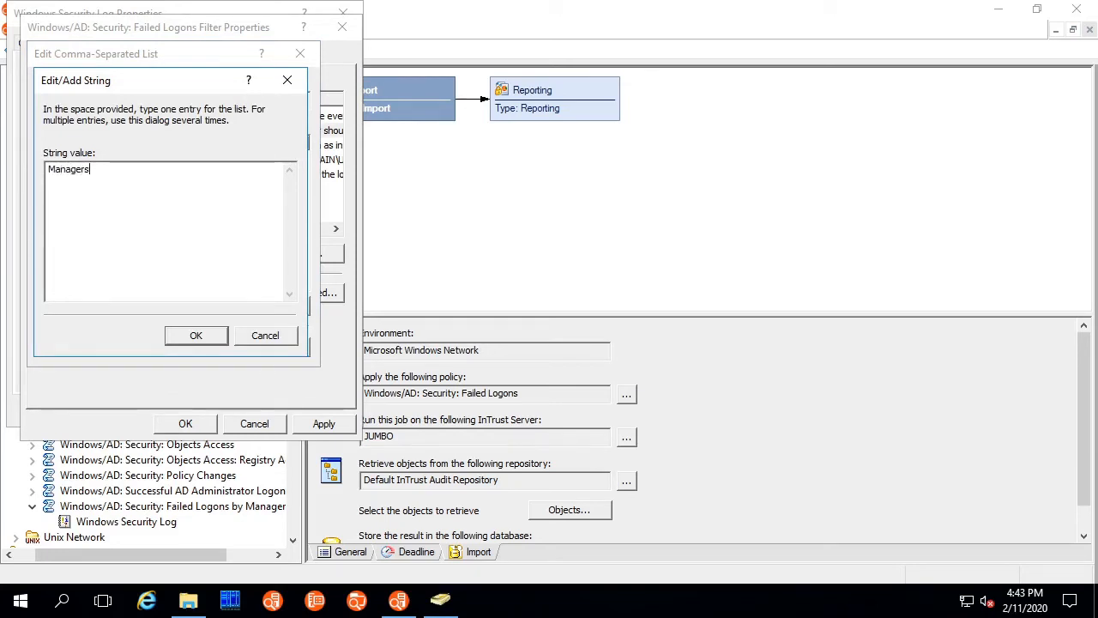
pyautogui.click(208, 338)
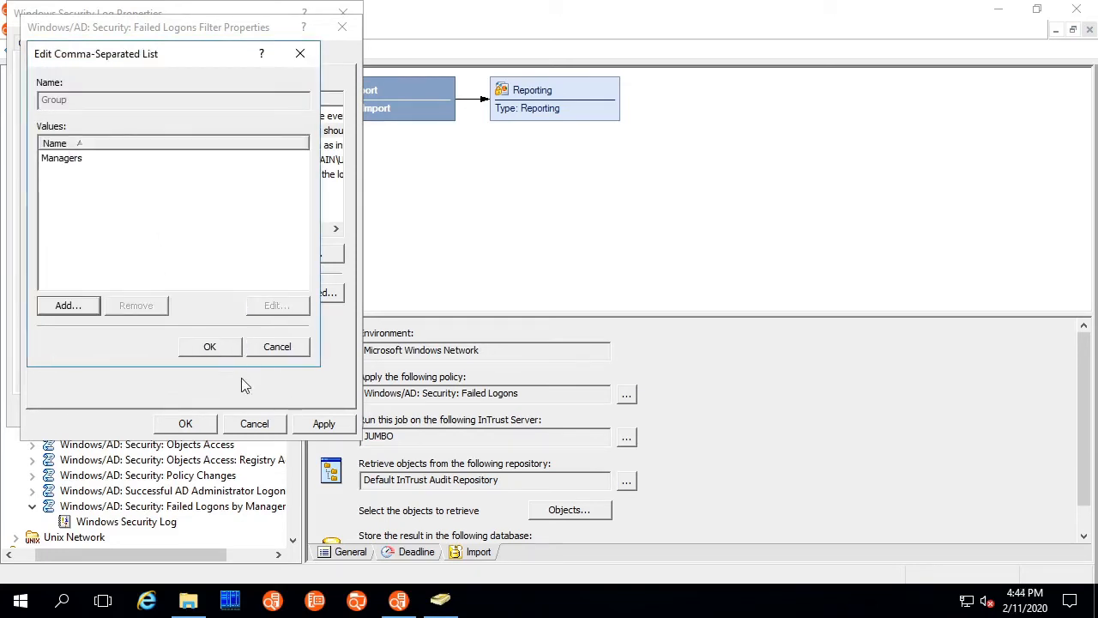
pyautogui.click(225, 349)
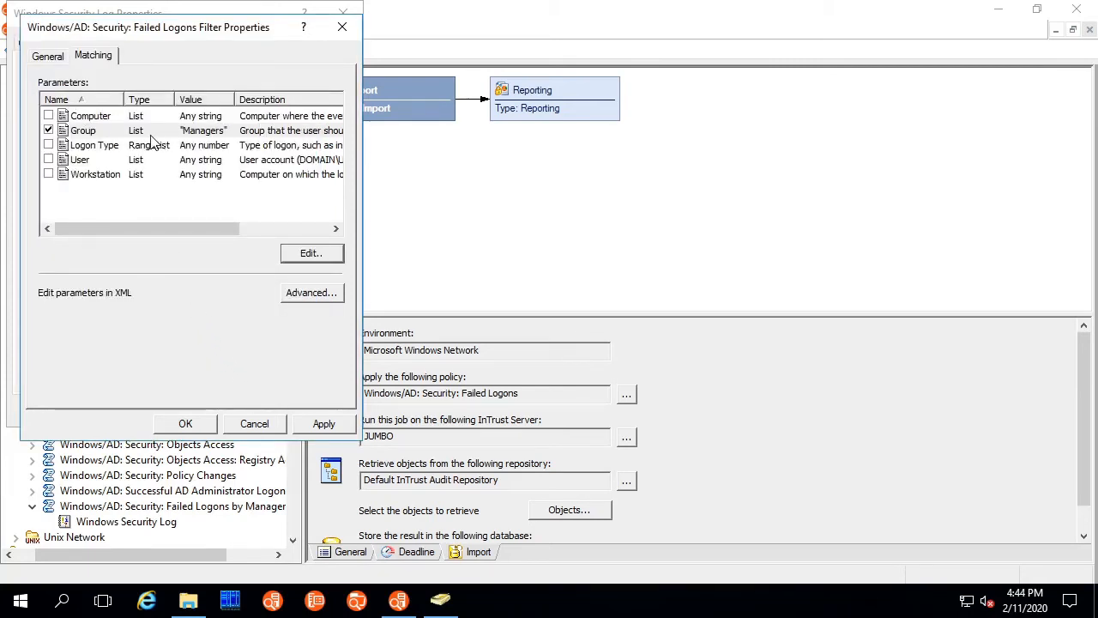
pyautogui.click(184, 424)
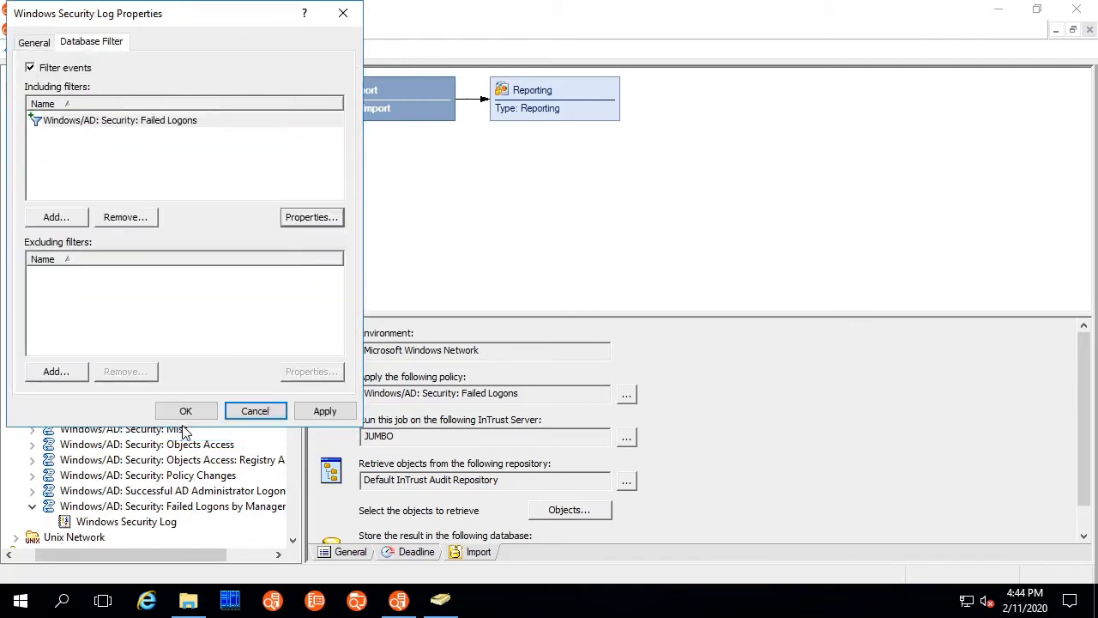
pyautogui.click(184, 416)
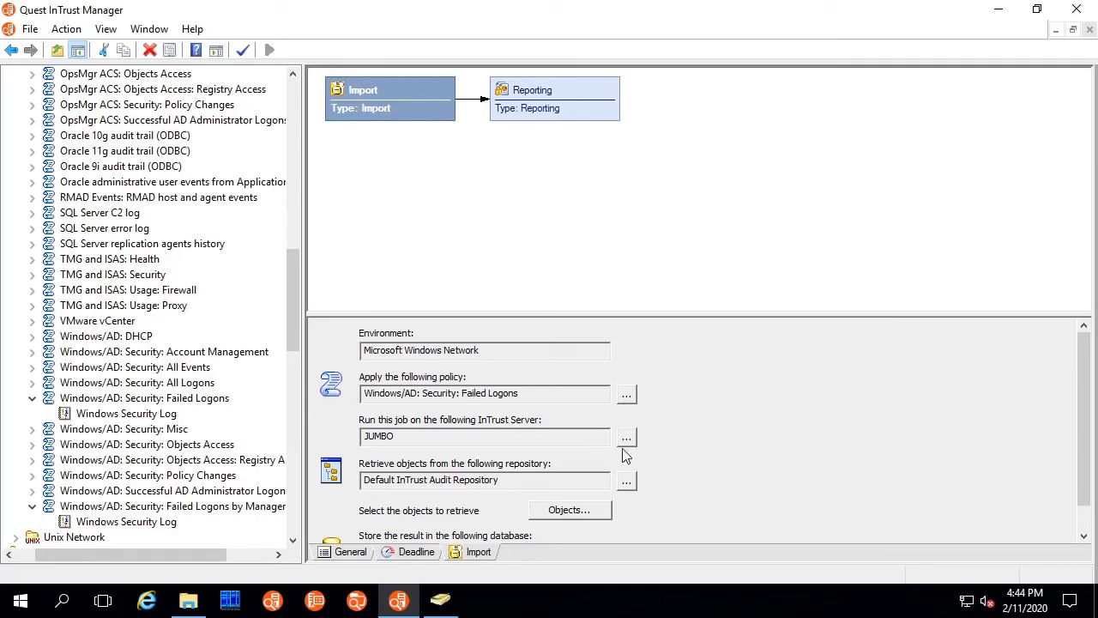
# Apply the "Windows/AD: Security: Failed Logons by Managers" policy to the Import job and commit the change
pyautogui.click(626, 393)
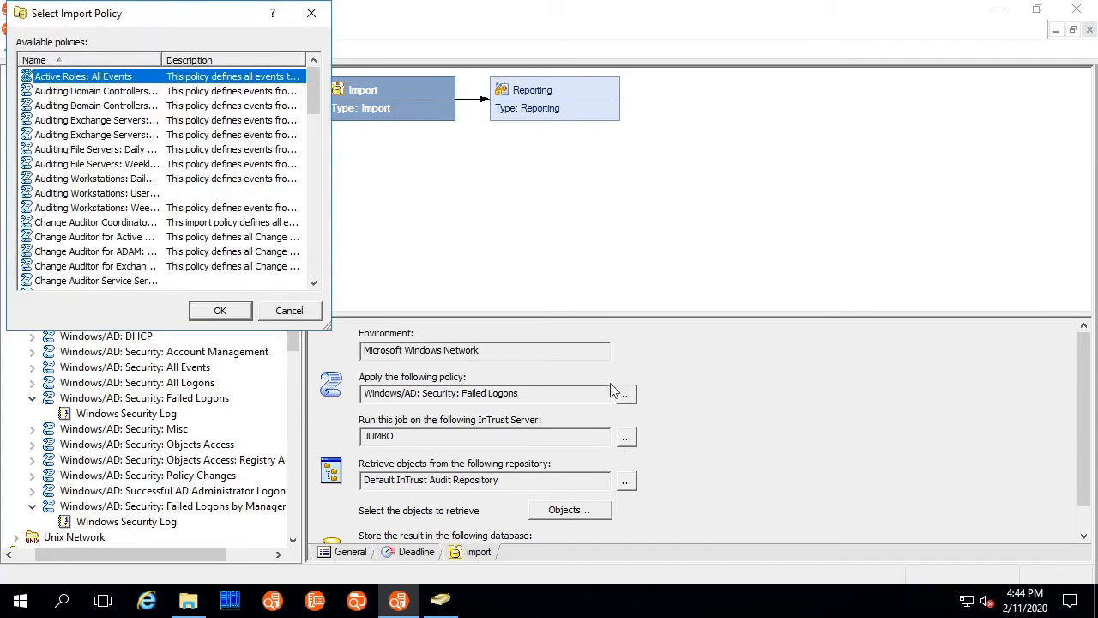
pyautogui.moveTo(160, 59); pyautogui.dragTo(260, 61)
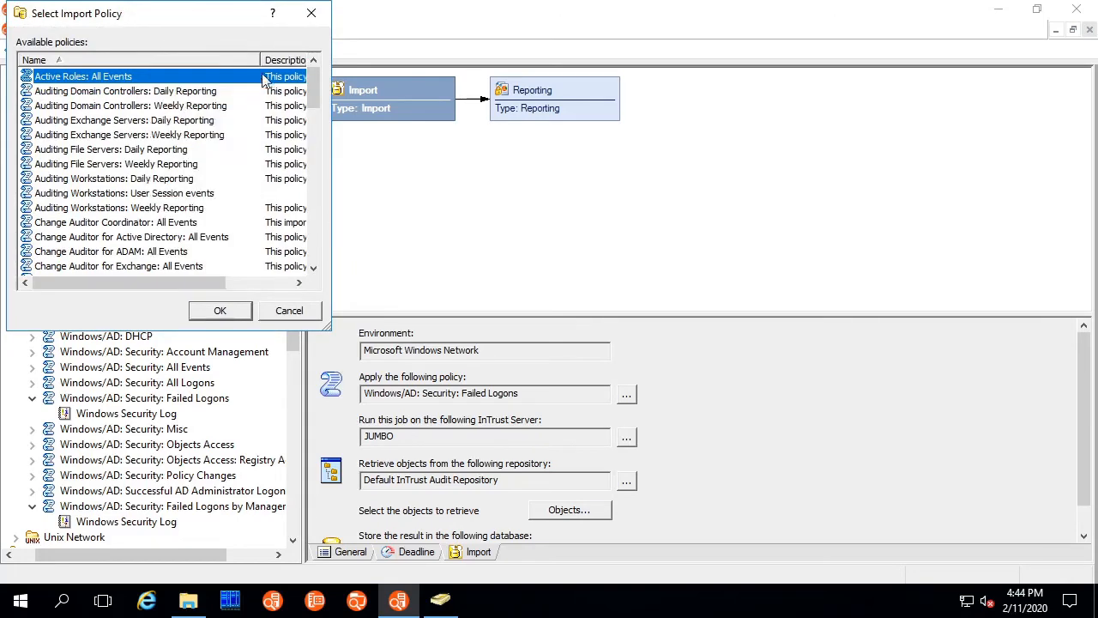
pyautogui.scroll(-3, 216, 176)
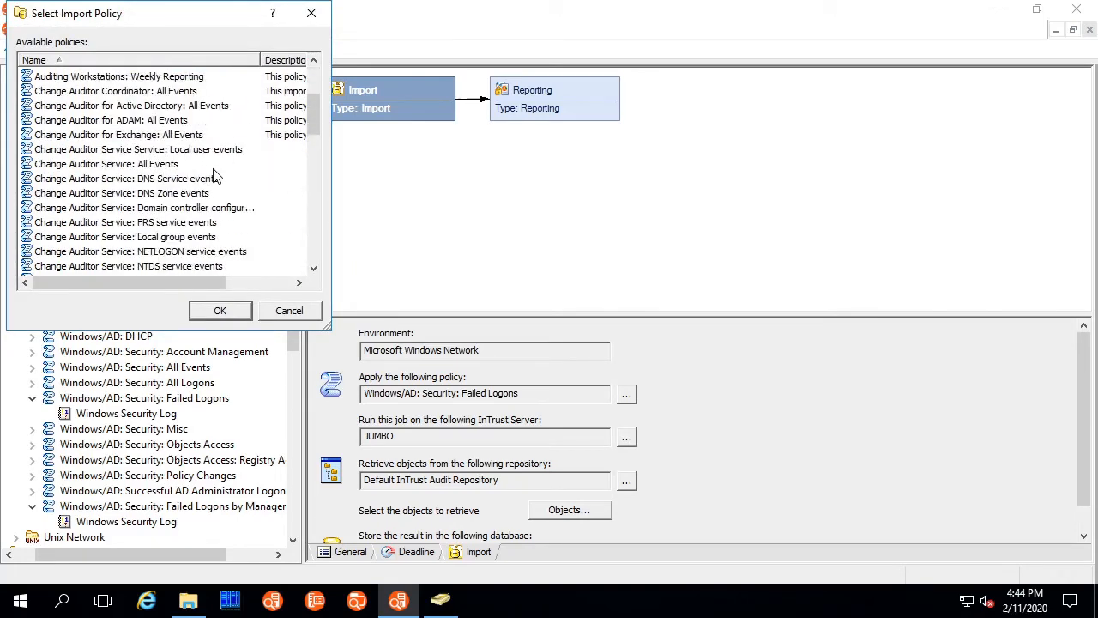
pyautogui.scroll(-8, 215, 176)
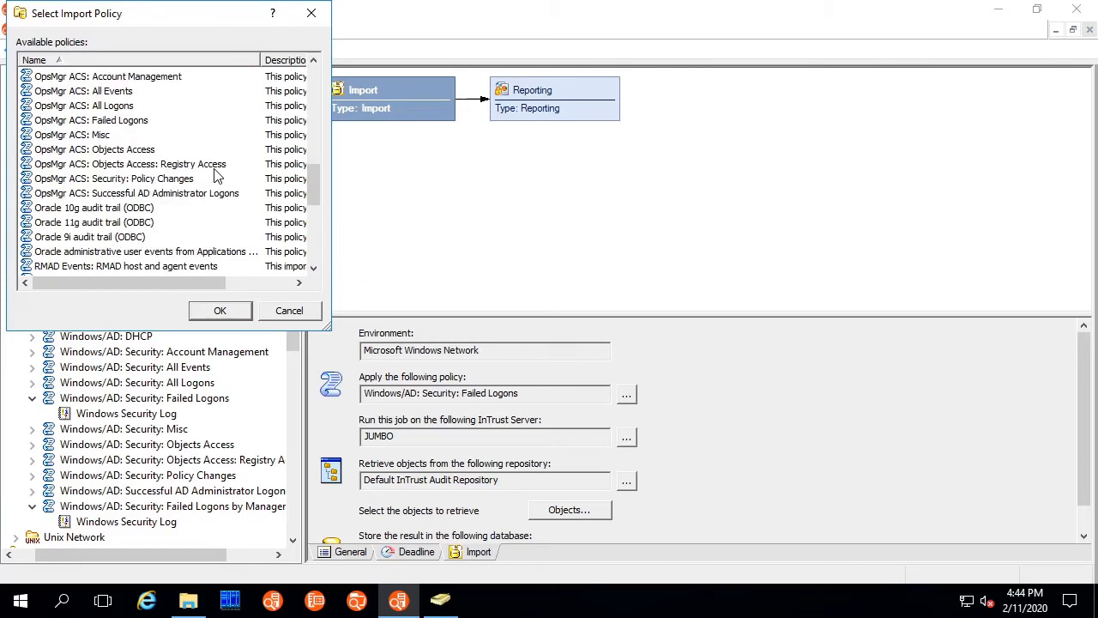
pyautogui.scroll(-3, 215, 176)
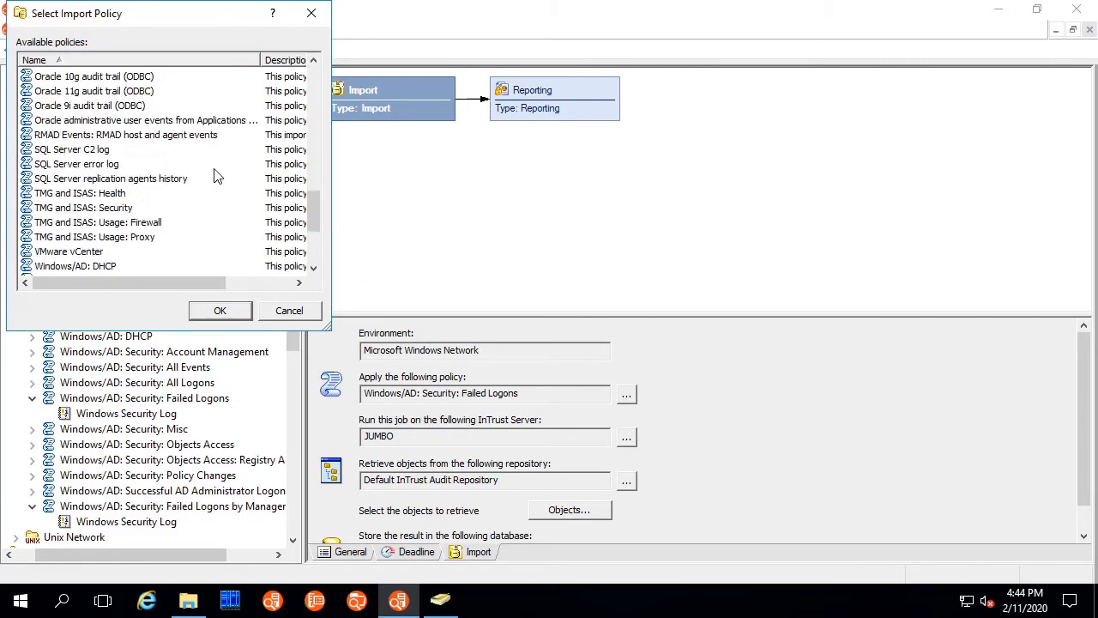
pyautogui.scroll(-4, 216, 176)
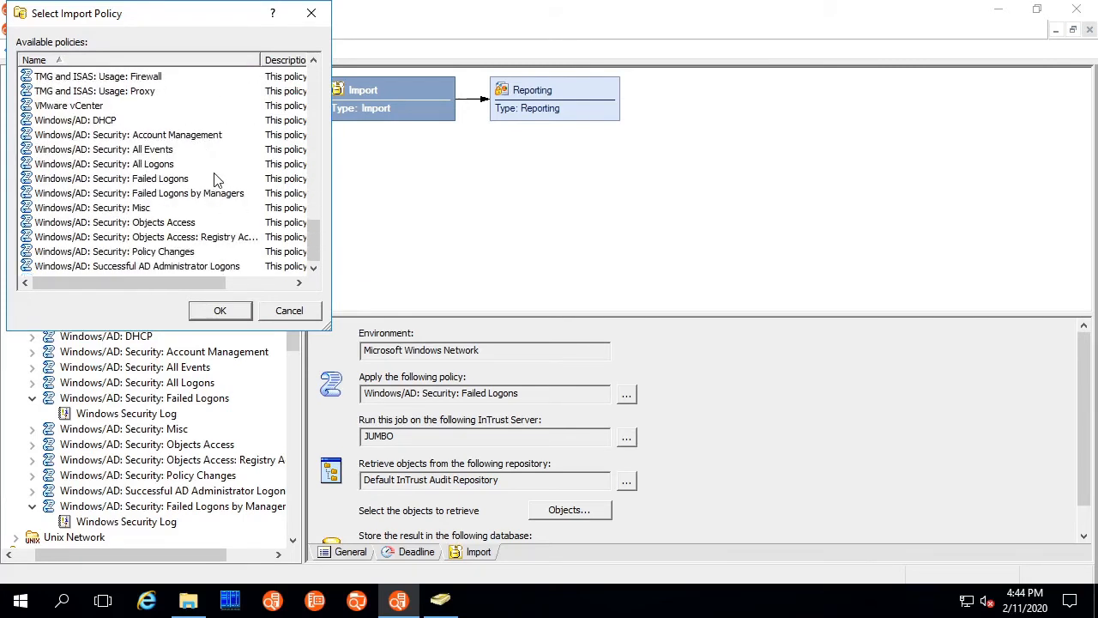
pyautogui.click(206, 198)
pyautogui.click(222, 313)
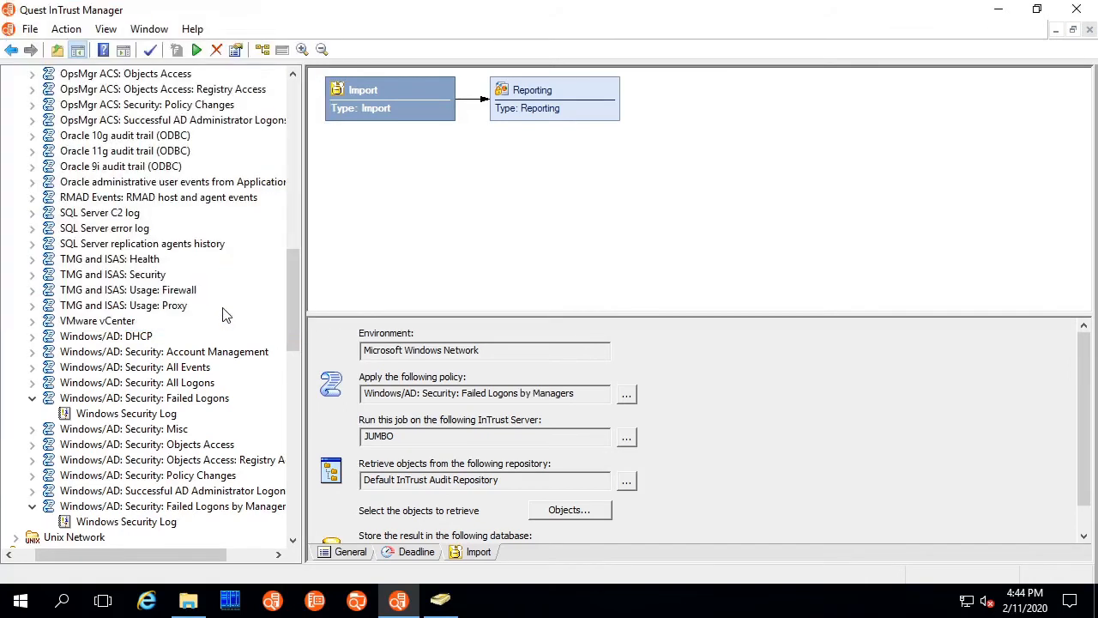
pyautogui.click(150, 49)
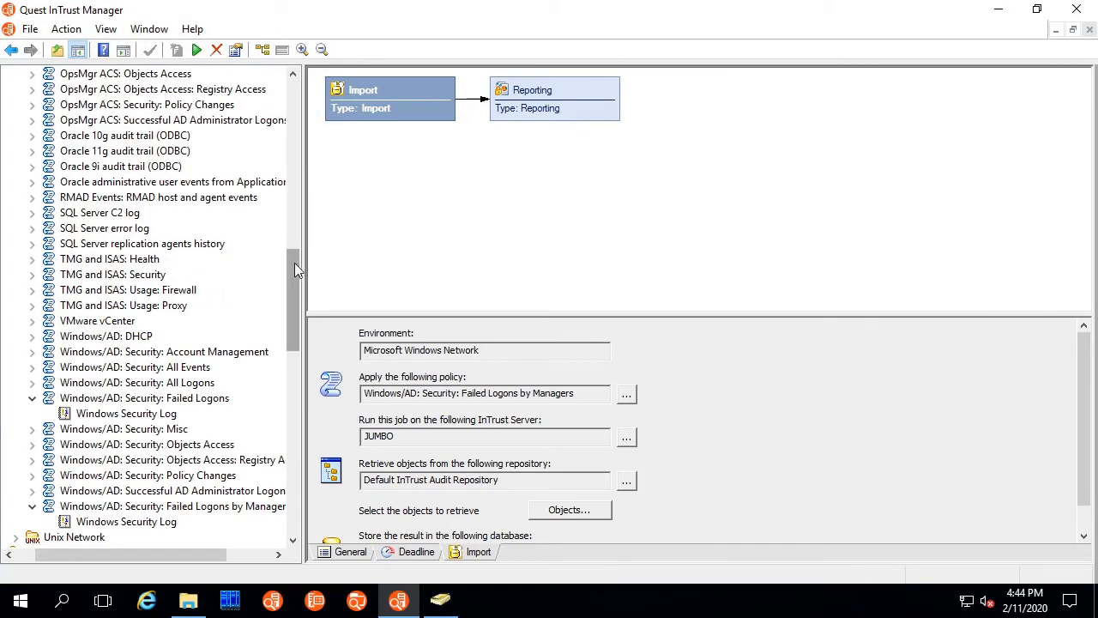
# Run the DB_Cleanup task, refresh the Sessions list and expand the new cleanup session to check its status
pyautogui.moveTo(295, 263); pyautogui.dragTo(288, 458)
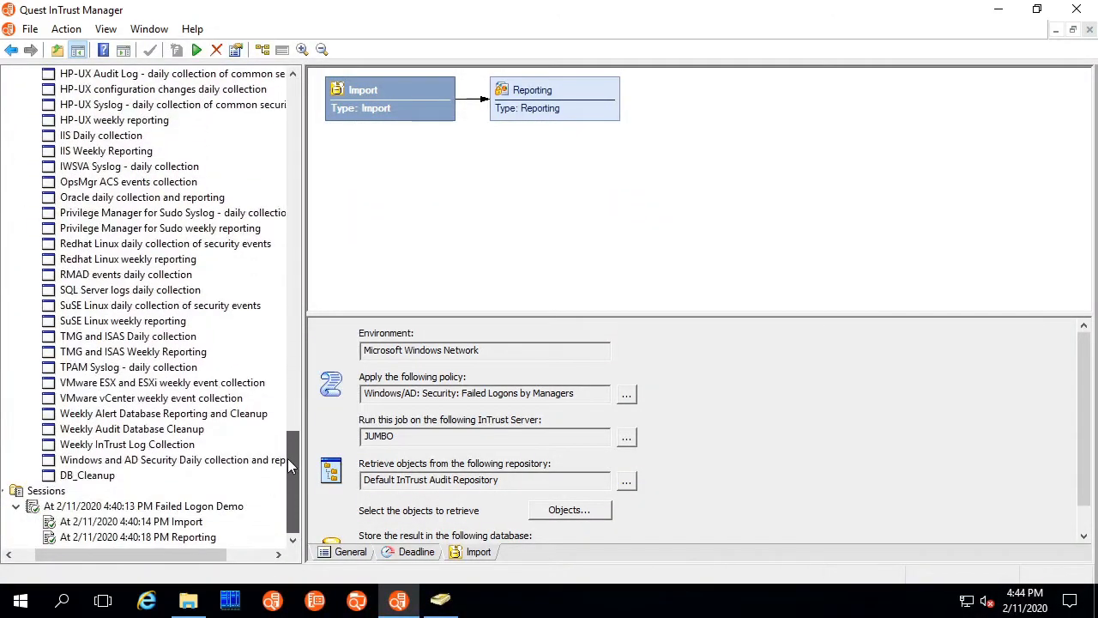
pyautogui.click(100, 477)
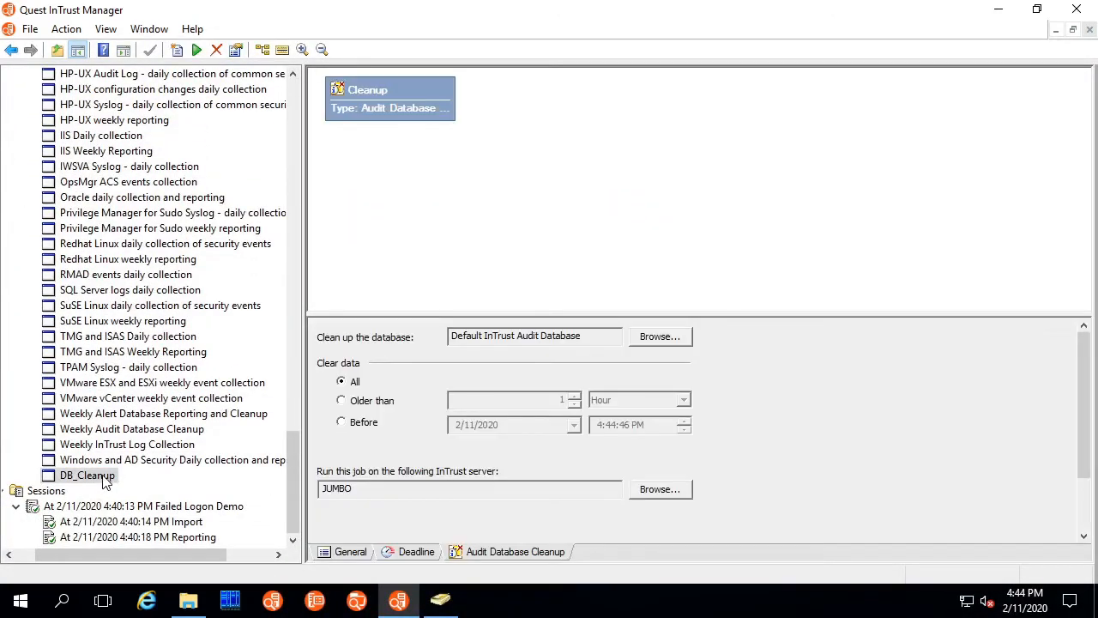
pyautogui.rightClick(107, 478)
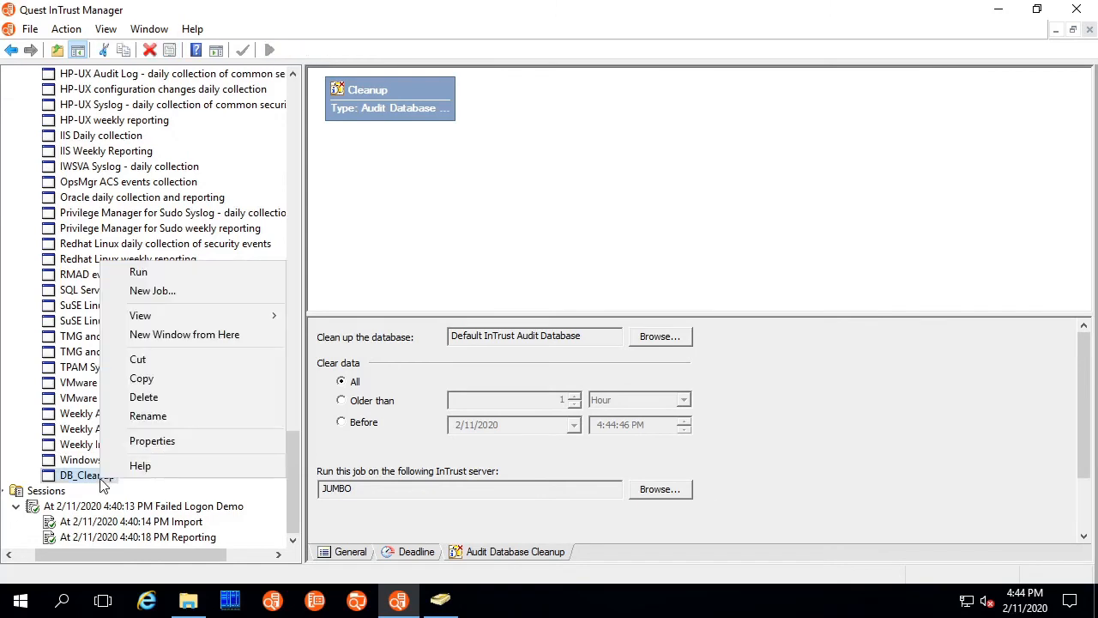
pyautogui.click(177, 275)
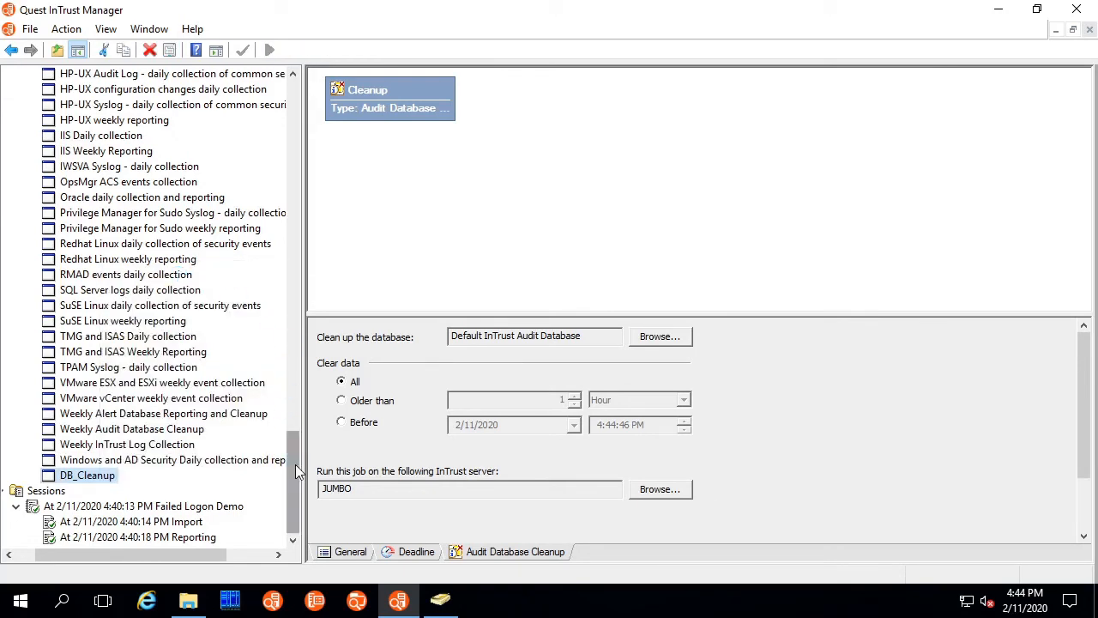
pyautogui.rightClick(60, 496)
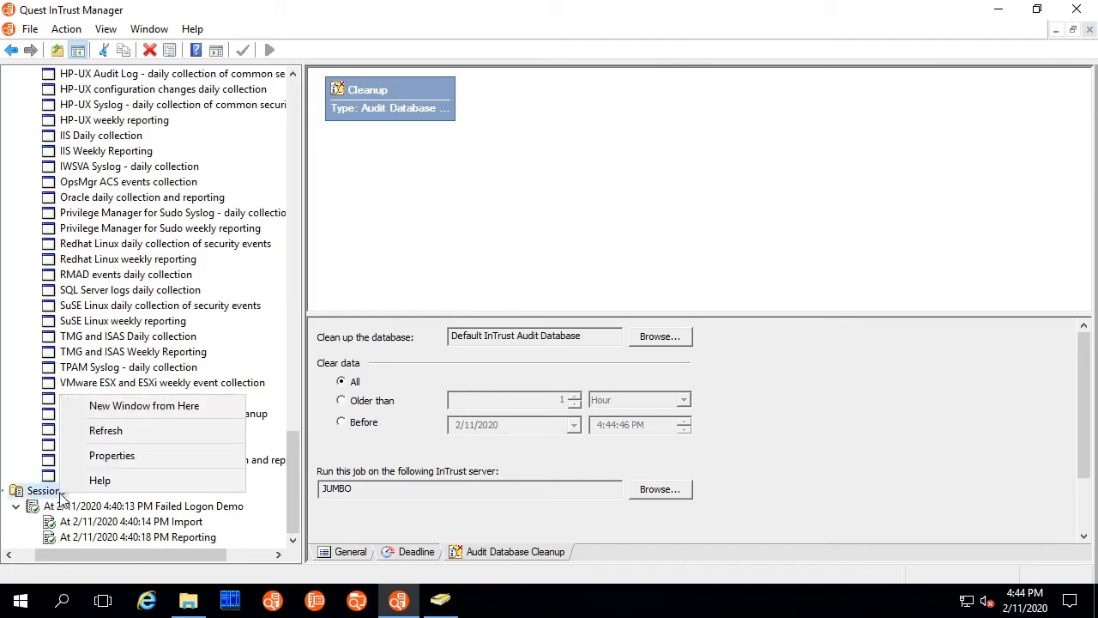
pyautogui.click(104, 433)
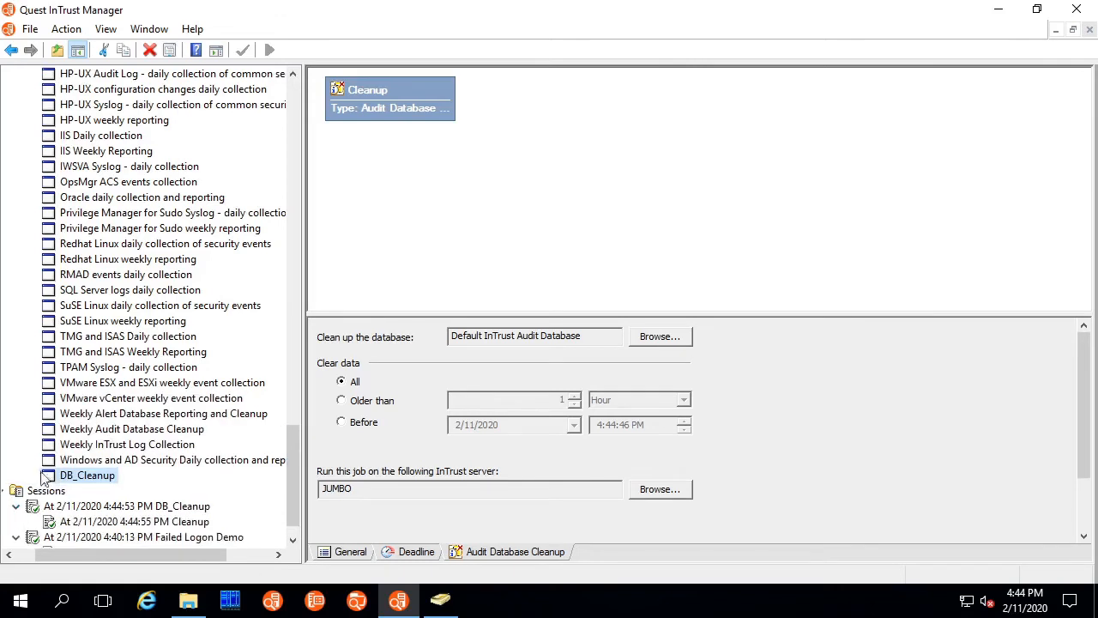
pyautogui.click(17, 506)
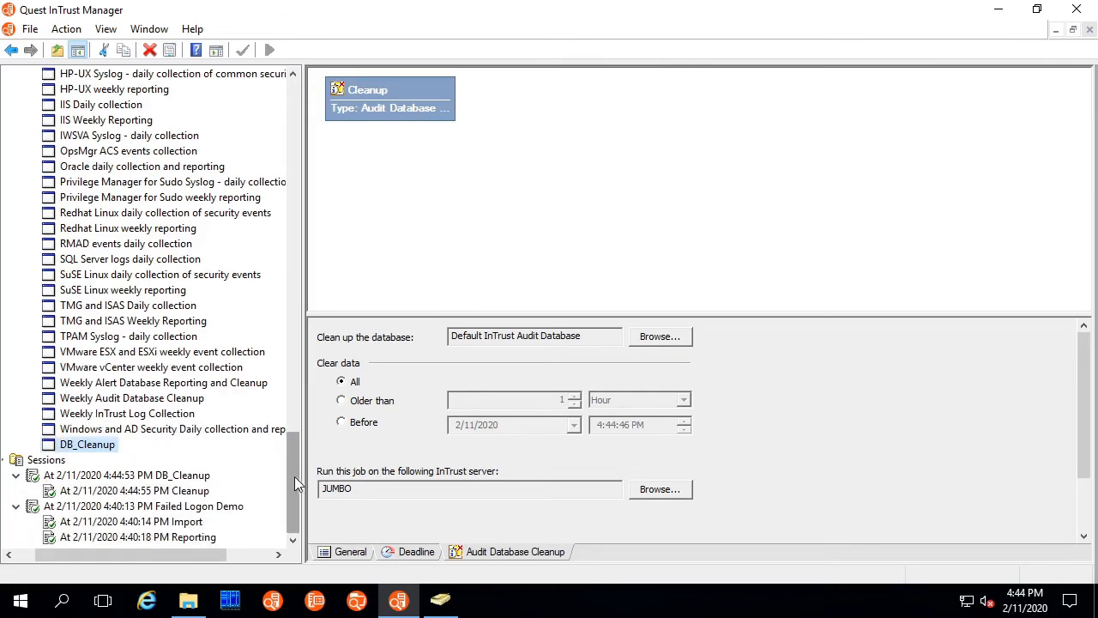
# Run the Failed Logon Demo task under My tasks
pyautogui.moveTo(295, 476); pyautogui.dragTo(298, 413)
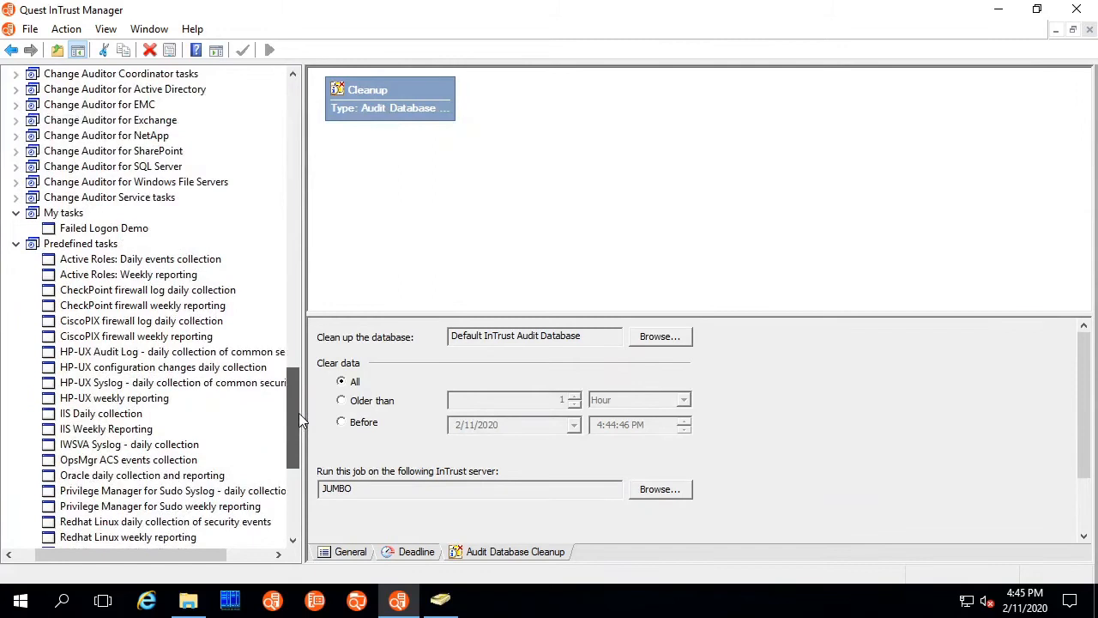
pyautogui.click(132, 231)
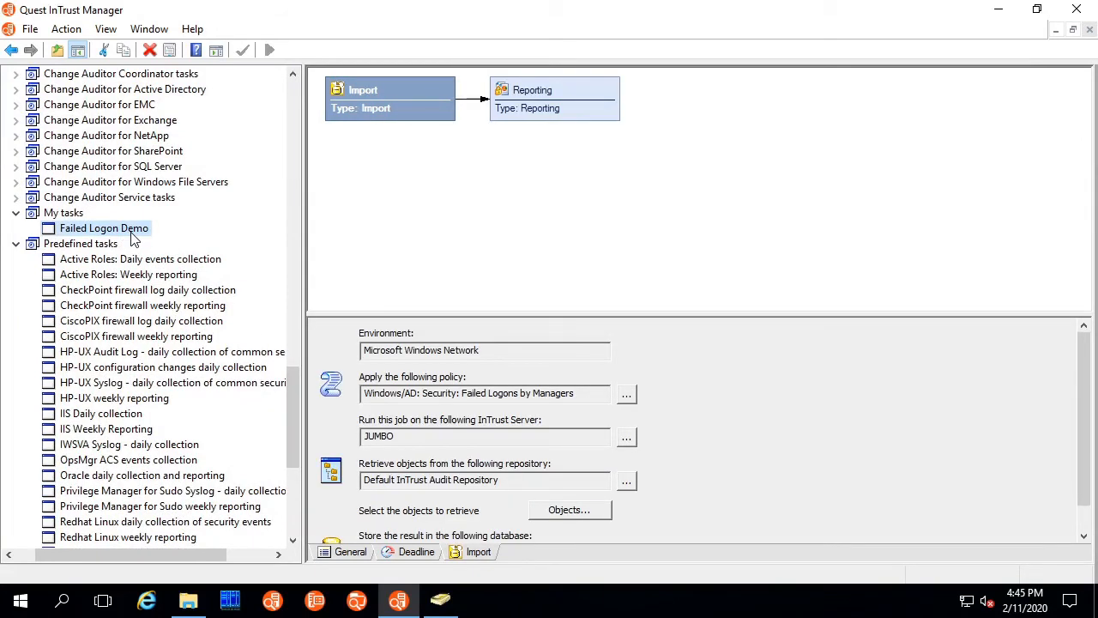
pyautogui.rightClick(133, 239)
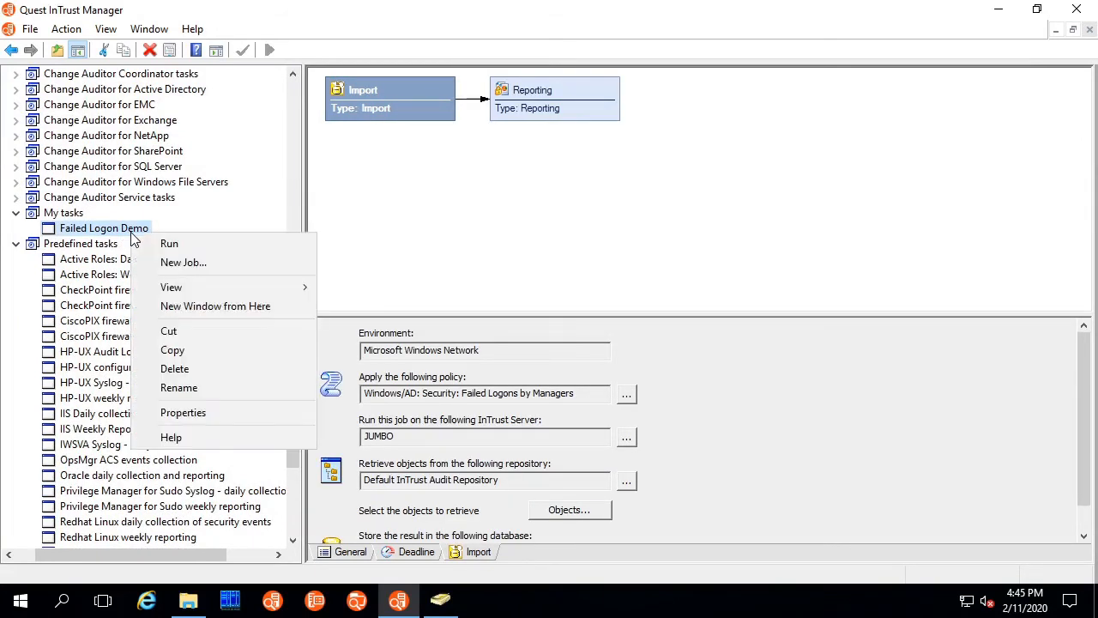
pyautogui.click(169, 243)
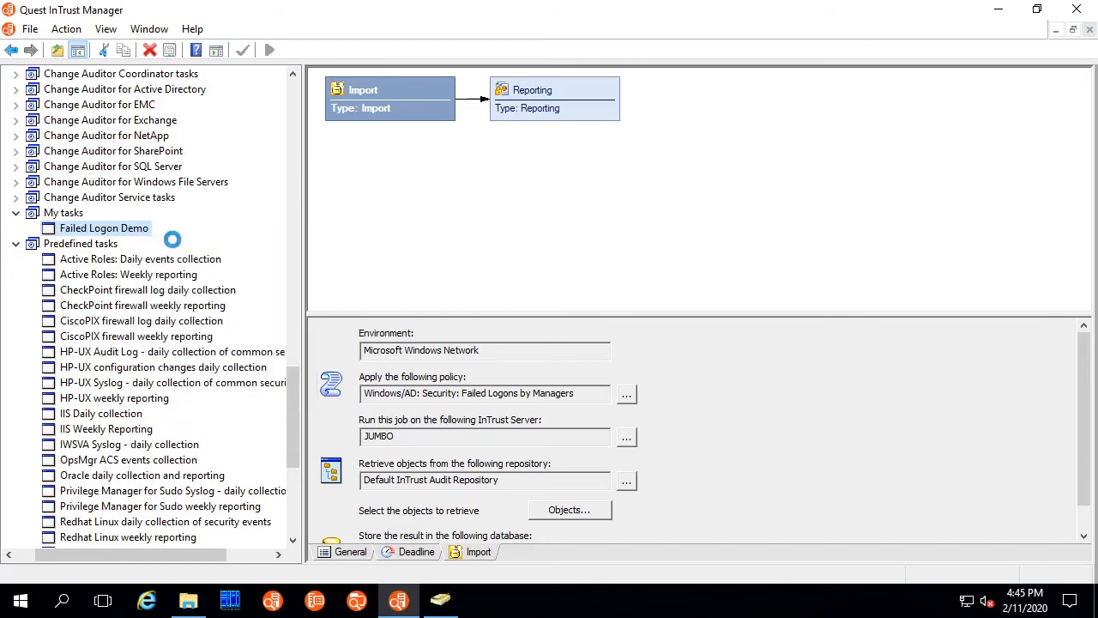
# Refresh the Sessions list repeatedly to follow the progress of the new Failed Logon Demo session's import and reporting jobs
pyautogui.moveTo(294, 385); pyautogui.dragTo(292, 487)
pyautogui.rightClick(44, 460)
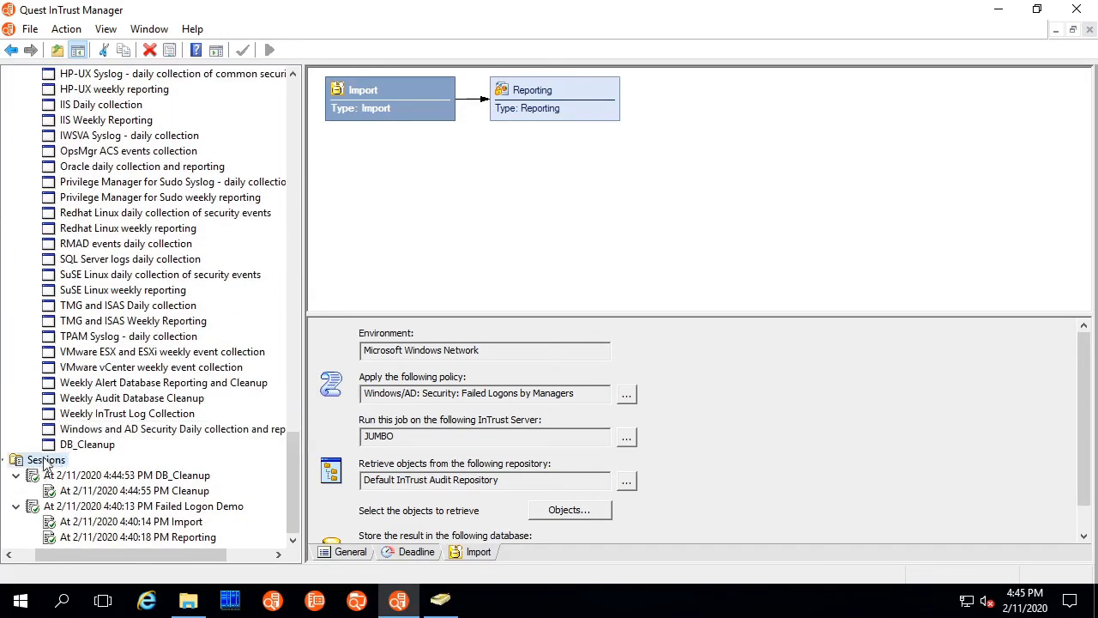
pyautogui.click(88, 497)
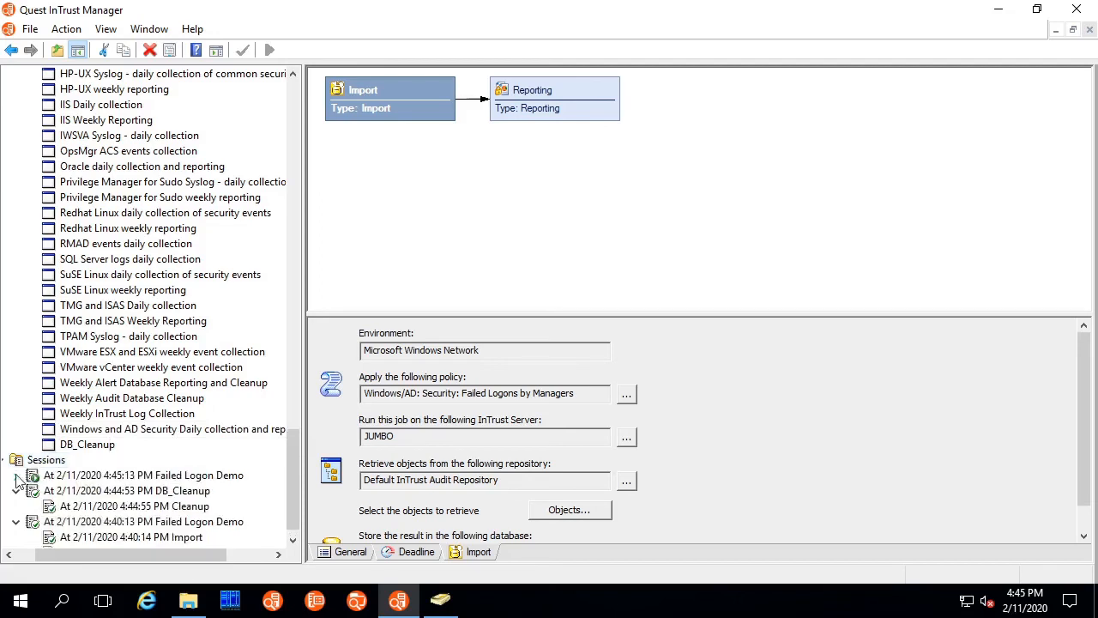
pyautogui.scroll(-1, 62, 446)
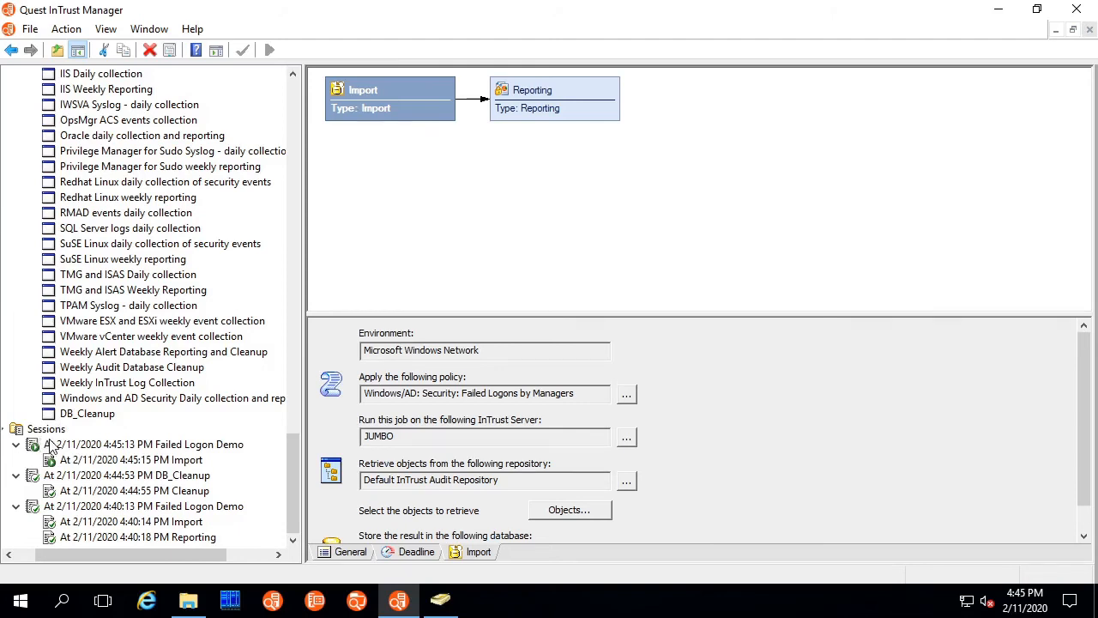
pyautogui.rightClick(47, 429)
pyautogui.click(99, 467)
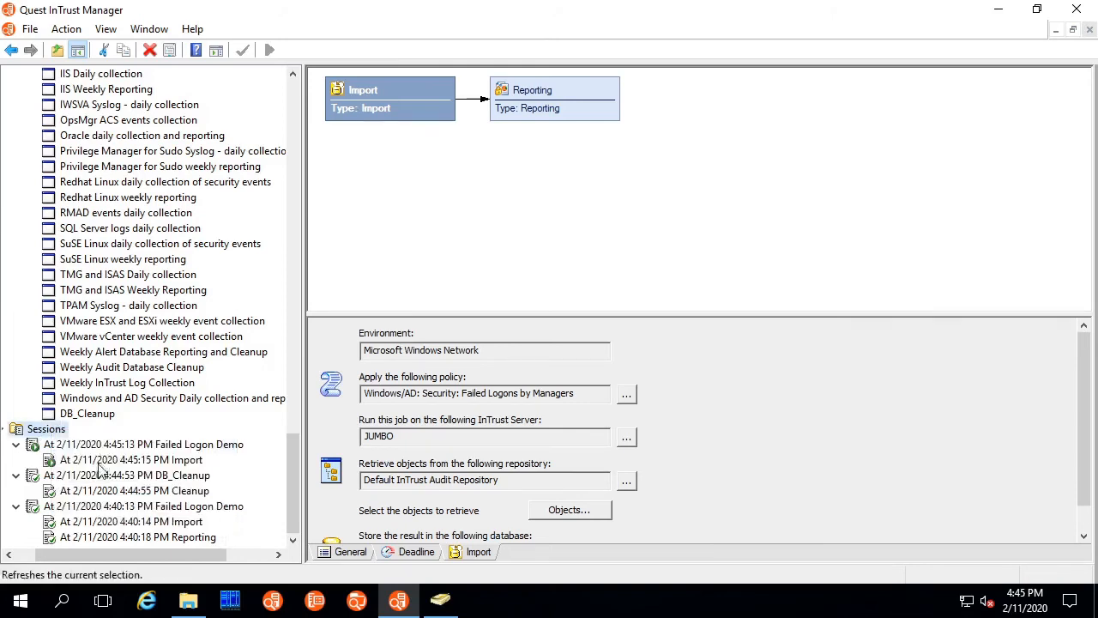
pyautogui.rightClick(47, 430)
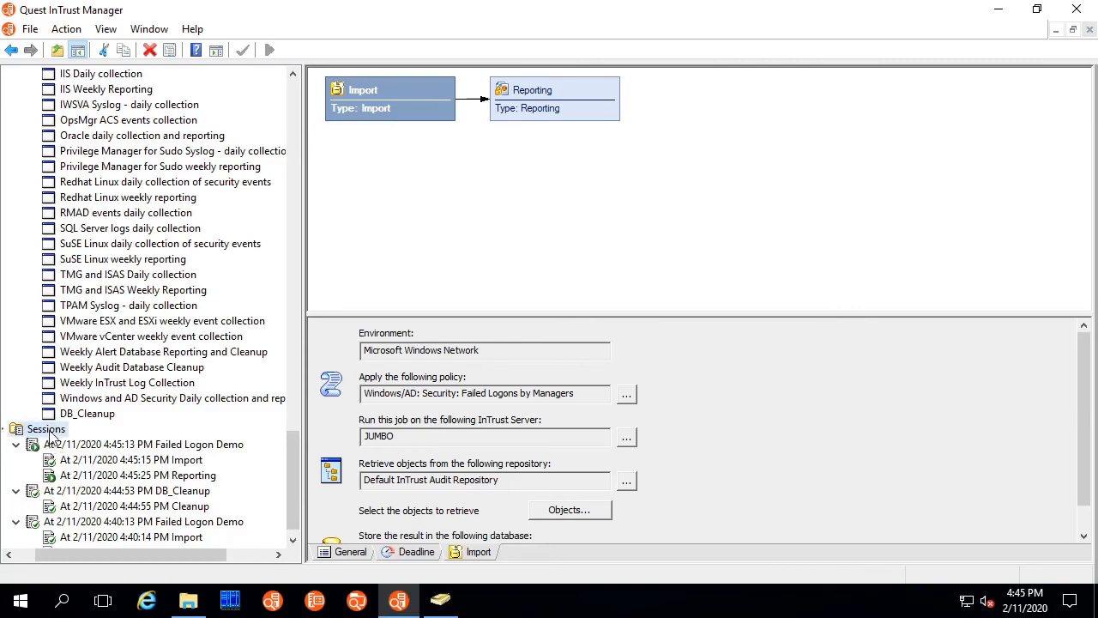
pyautogui.click(94, 467)
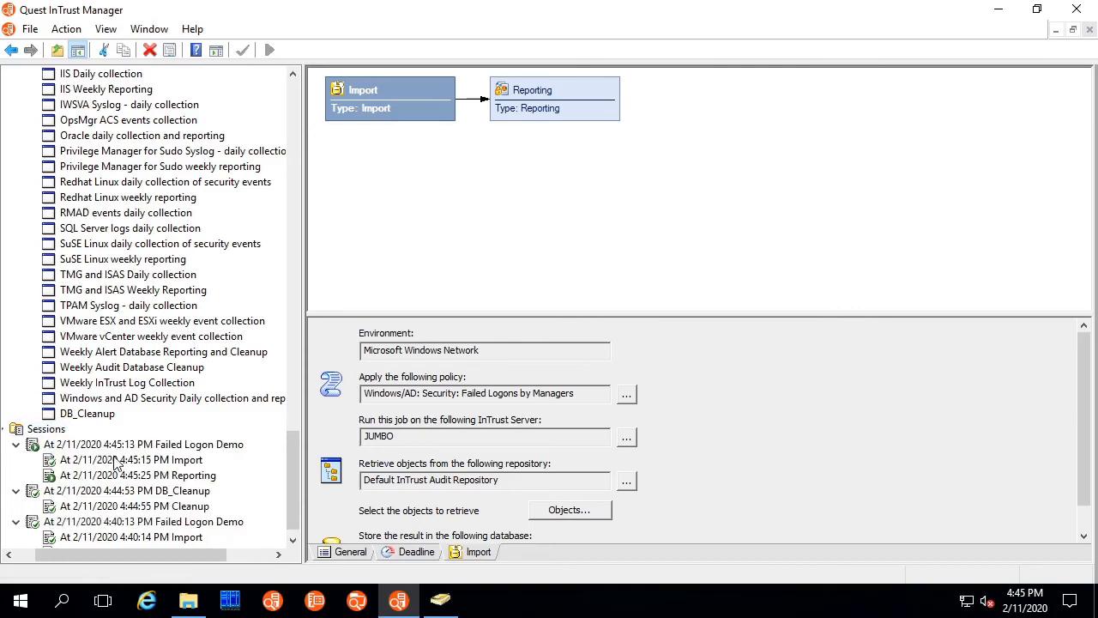
pyautogui.rightClick(53, 436)
pyautogui.click(53, 467)
# Switch to File Explorer, open "Failed logons (Security log only)" from the 11_02_2020 16_45_26 reports folder, and examine its failed logon entries
pyautogui.click(188, 600)
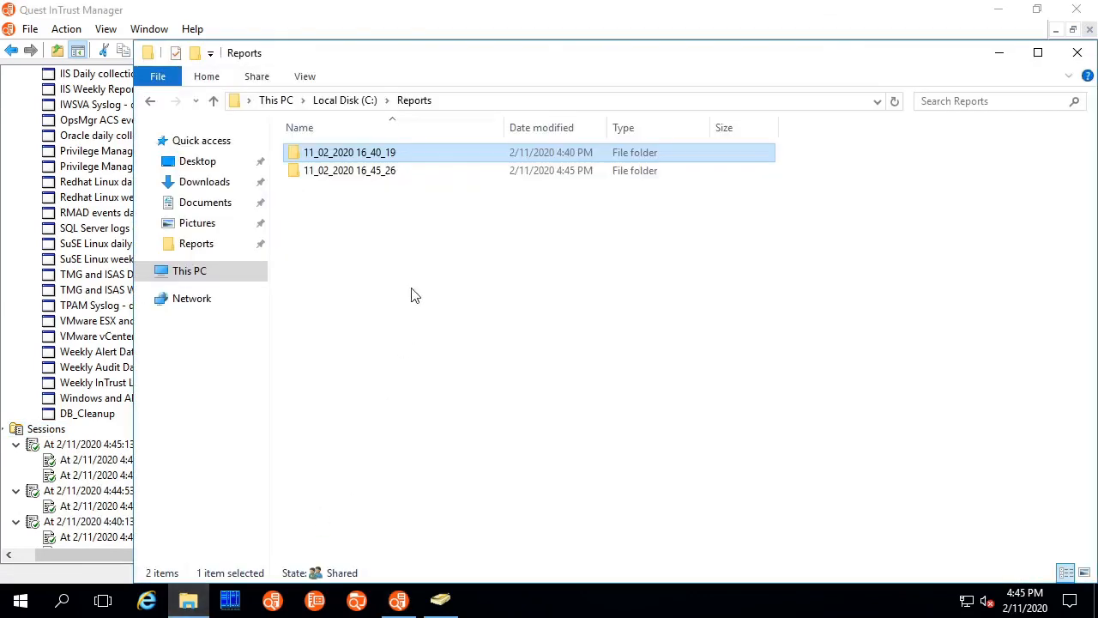
pyautogui.doubleClick(338, 171)
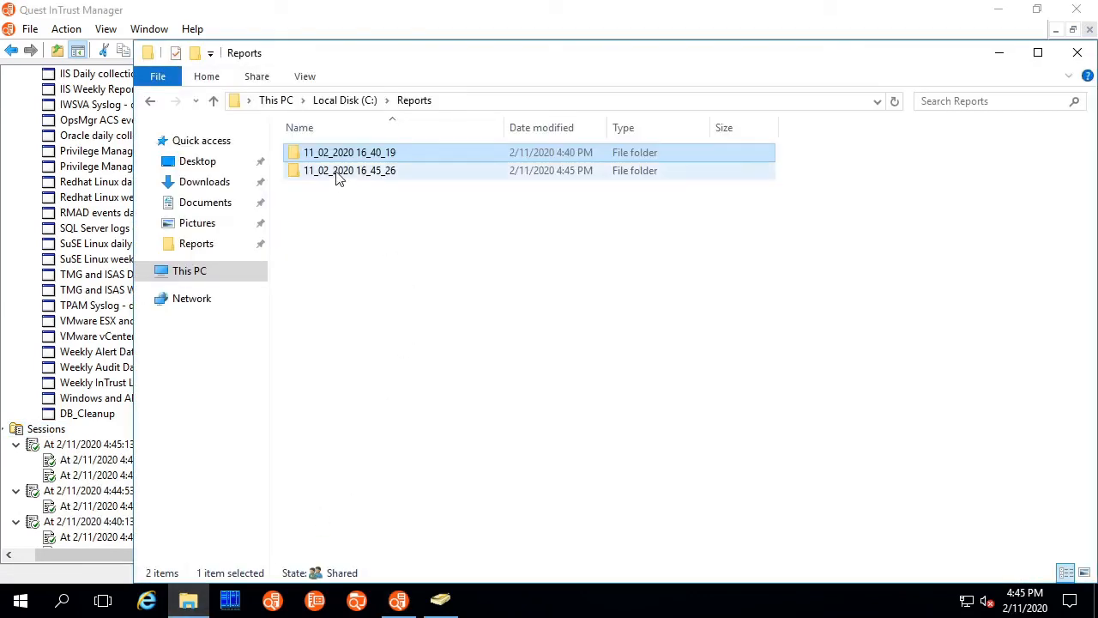
pyautogui.click(344, 157)
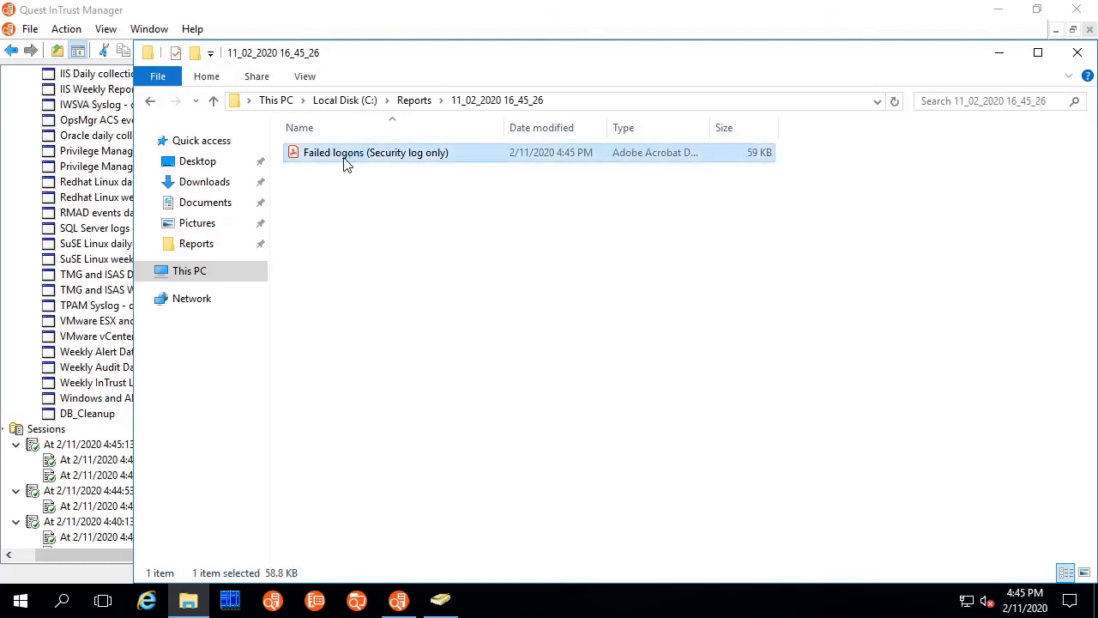
pyautogui.doubleClick(346, 158)
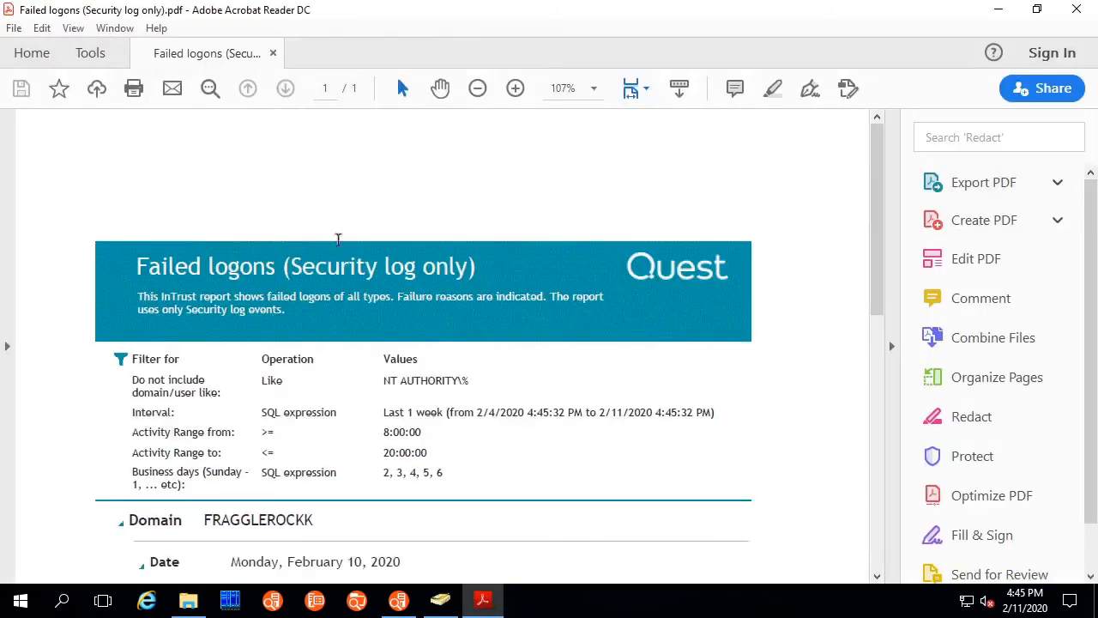
pyautogui.scroll(-3, 330, 411)
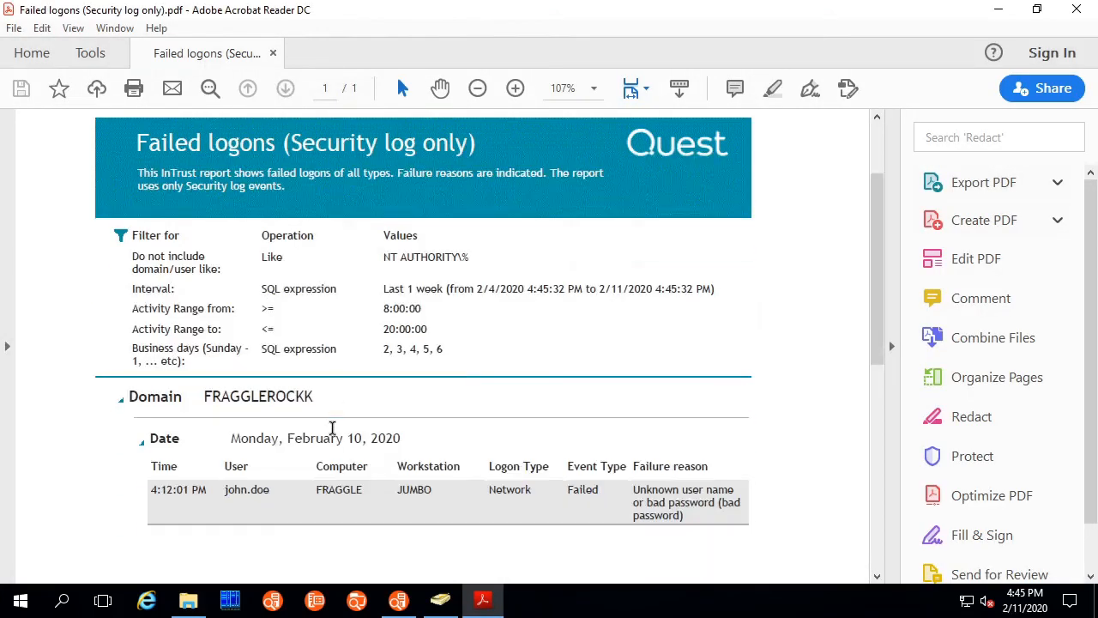